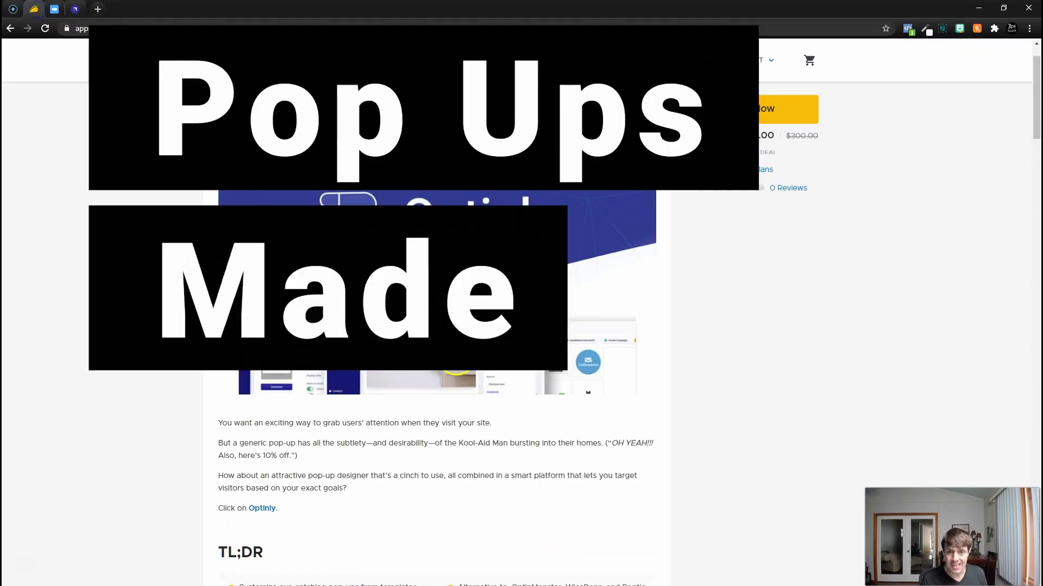
- Review the Optinly deal's license tier cards on AppSumo, then switch to the Optinly app
{"action": "scroll", "coordinate": [434, 304], "scroll_direction": "down", "scroll_amount": 4}
{"action": "scroll", "coordinate": [434, 304], "scroll_direction": "down", "scroll_amount": 20}
{"action": "scroll", "coordinate": [396, 315], "scroll_direction": "down", "scroll_amount": 20}
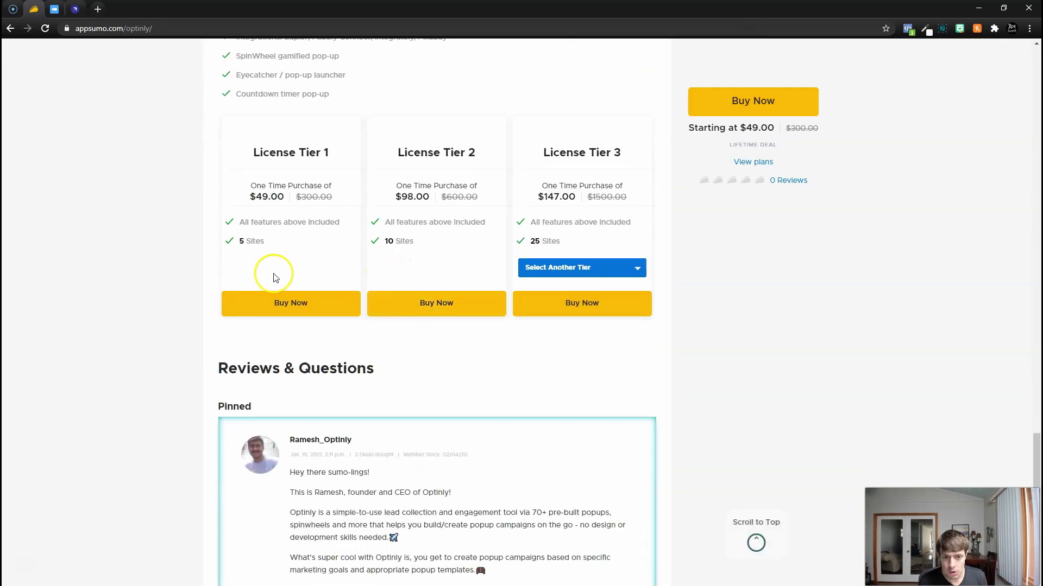
{"action": "left_click", "coordinate": [72, 10]}
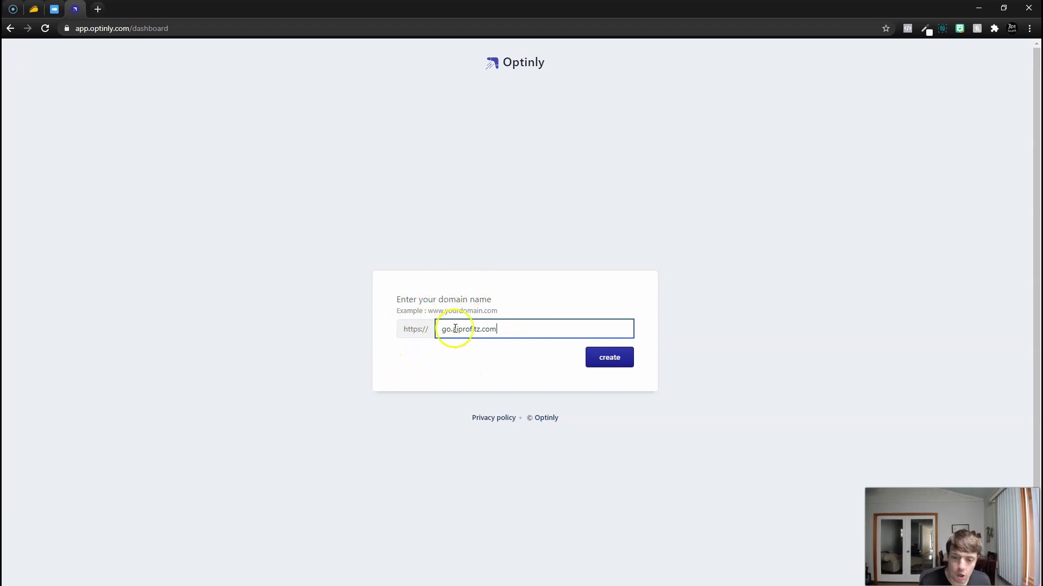
- Create the domain go.aiprofitz.com in Optinly
{"action": "left_click", "coordinate": [609, 358]}
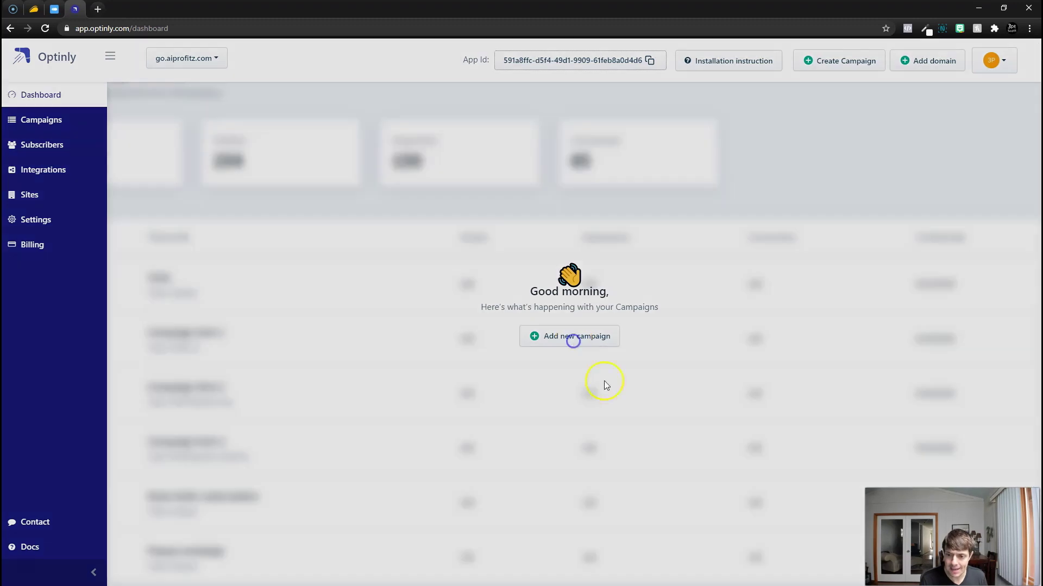
- Start a new Build Audience campaign, paste in the title 'aiPROFITz Email List', and create it
{"action": "left_click", "coordinate": [574, 345]}
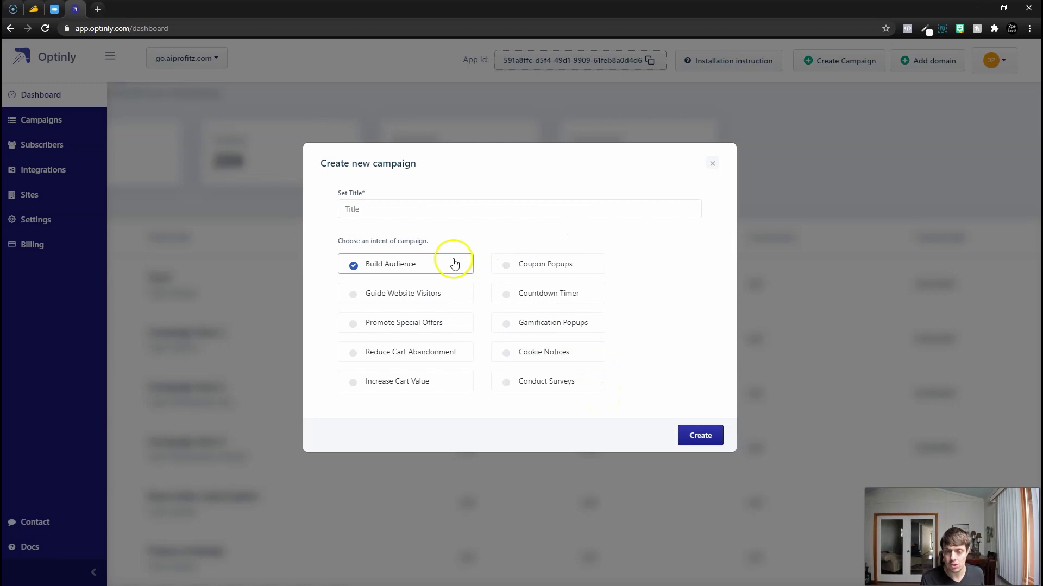
{"action": "left_click", "coordinate": [402, 209]}
{"action": "type", "text": "aiPROFITz Email List"}
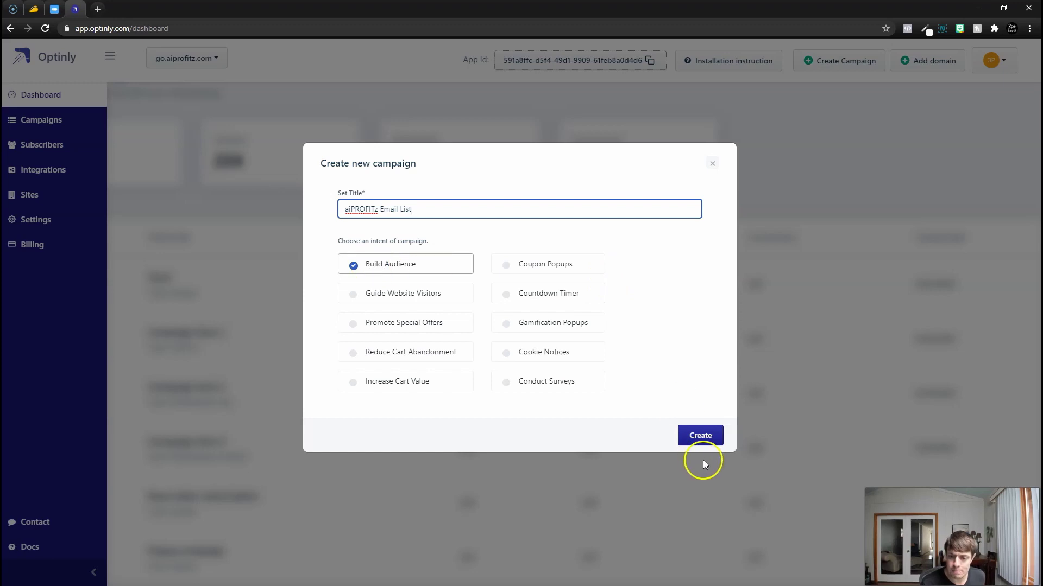
{"action": "left_click", "coordinate": [702, 435]}
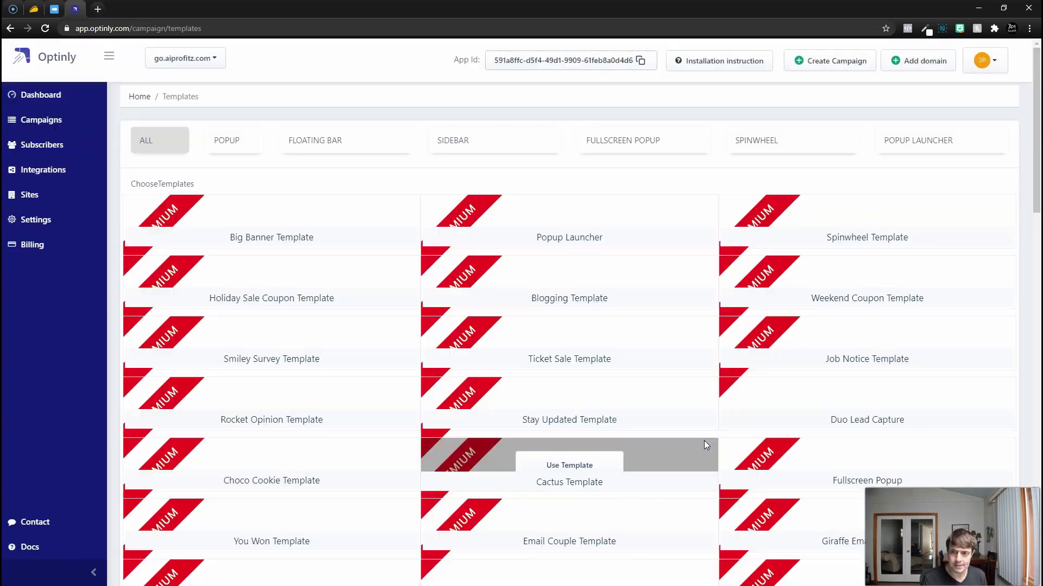
- Scroll through the template gallery's free and premium popup templates
{"action": "scroll", "coordinate": [706, 428], "scroll_direction": "down", "scroll_amount": 4}
{"action": "scroll", "coordinate": [869, 271], "scroll_direction": "up", "scroll_amount": 3}
{"action": "scroll", "coordinate": [999, 244], "scroll_direction": "down", "scroll_amount": 1}
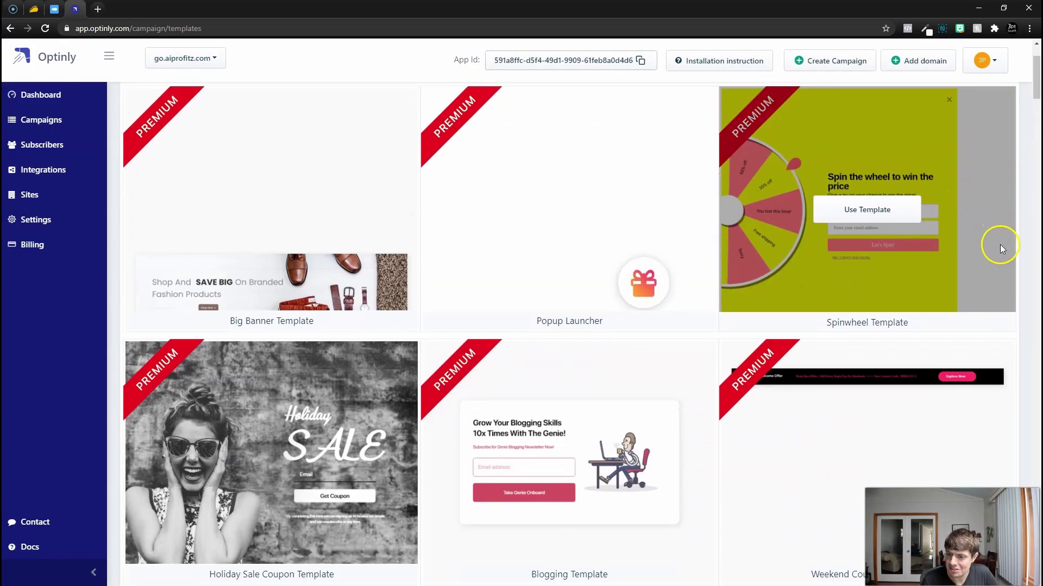
{"action": "scroll", "coordinate": [999, 245], "scroll_direction": "down", "scroll_amount": 9}
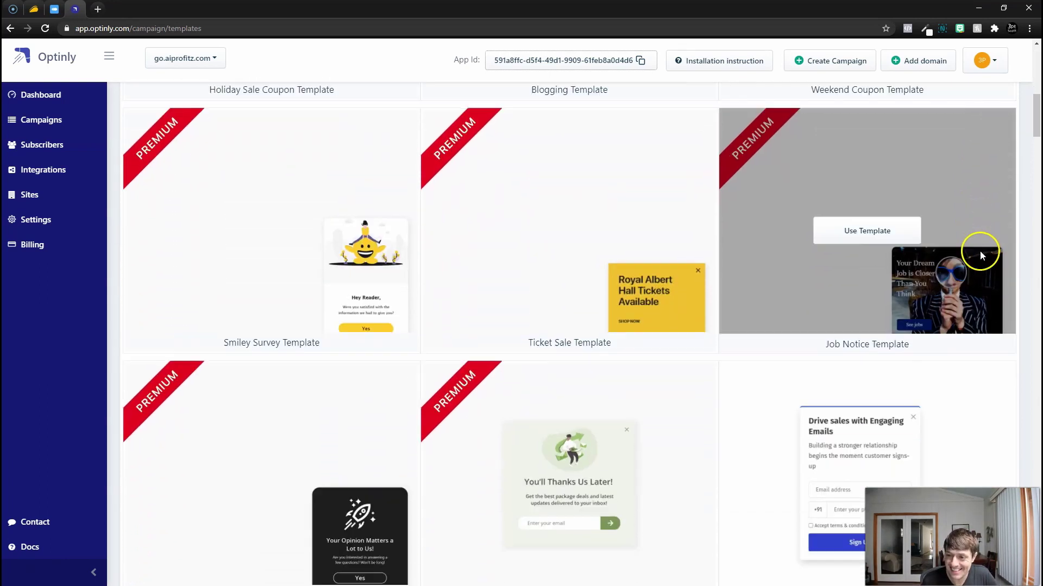
{"action": "scroll", "coordinate": [979, 250], "scroll_direction": "down", "scroll_amount": 9}
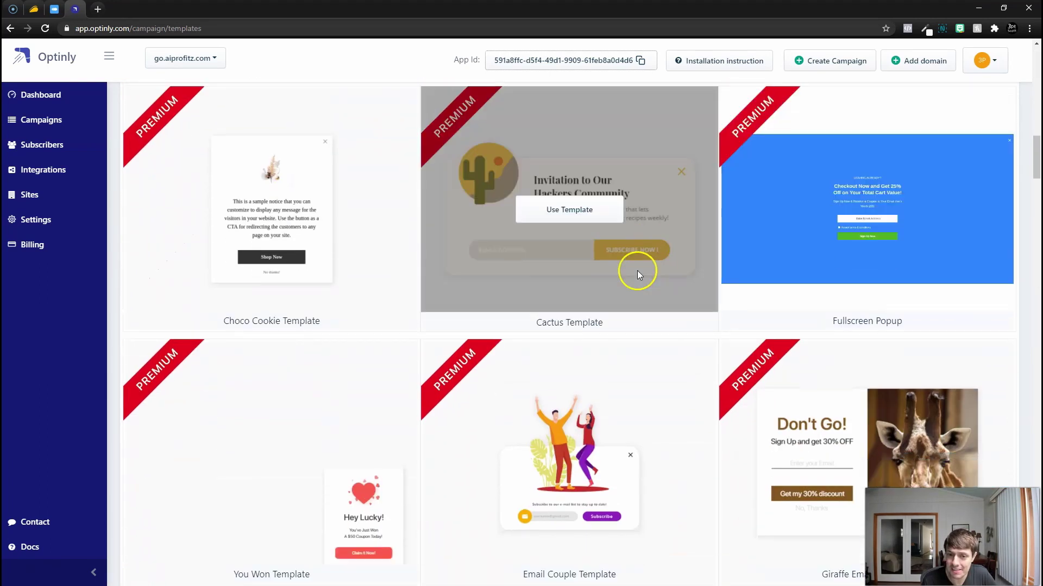
{"action": "scroll", "coordinate": [630, 271], "scroll_direction": "down", "scroll_amount": 4}
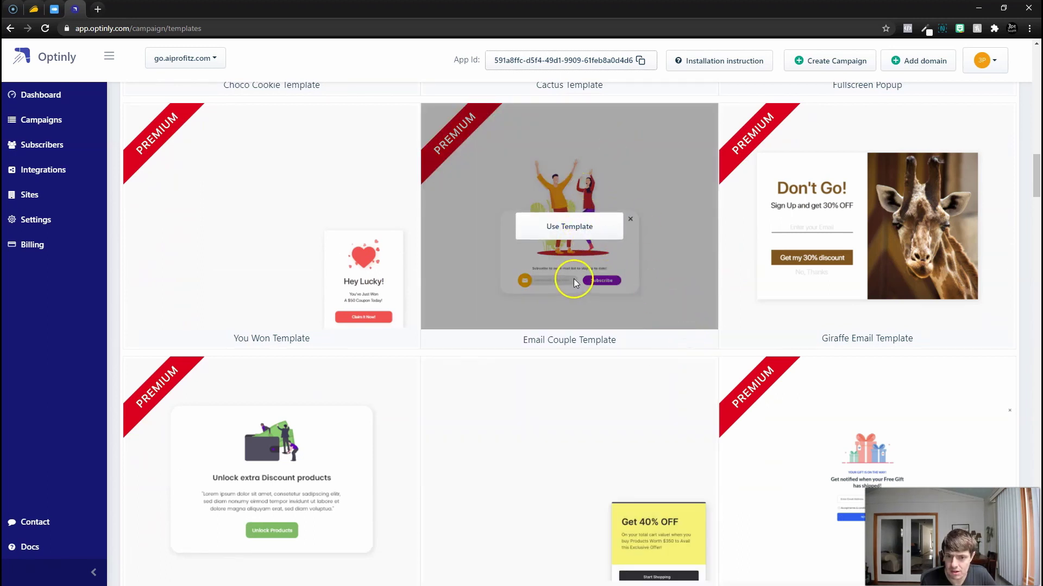
{"action": "scroll", "coordinate": [574, 279], "scroll_direction": "down", "scroll_amount": 6}
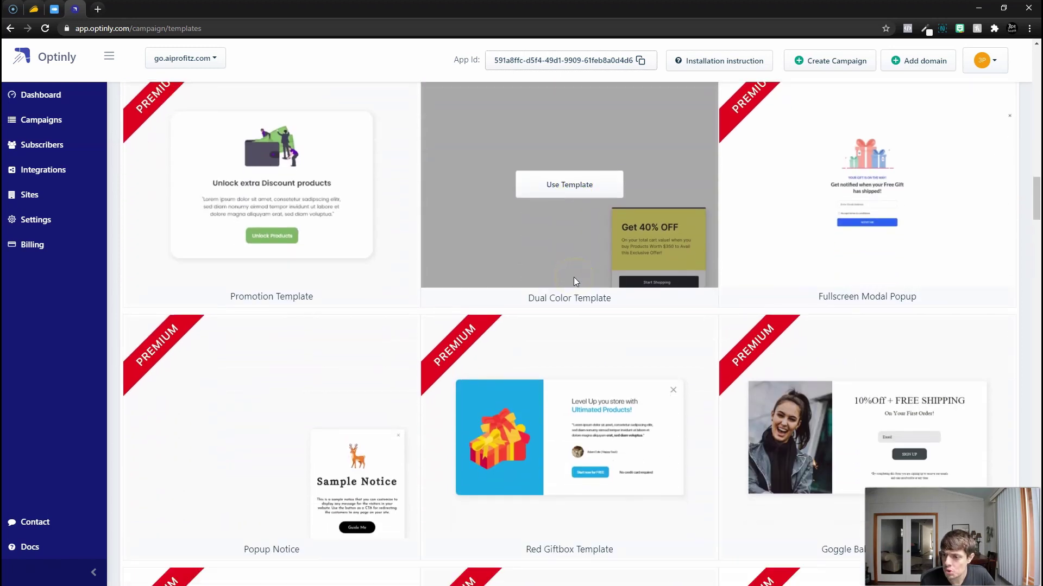
{"action": "scroll", "coordinate": [575, 281], "scroll_direction": "down", "scroll_amount": 7}
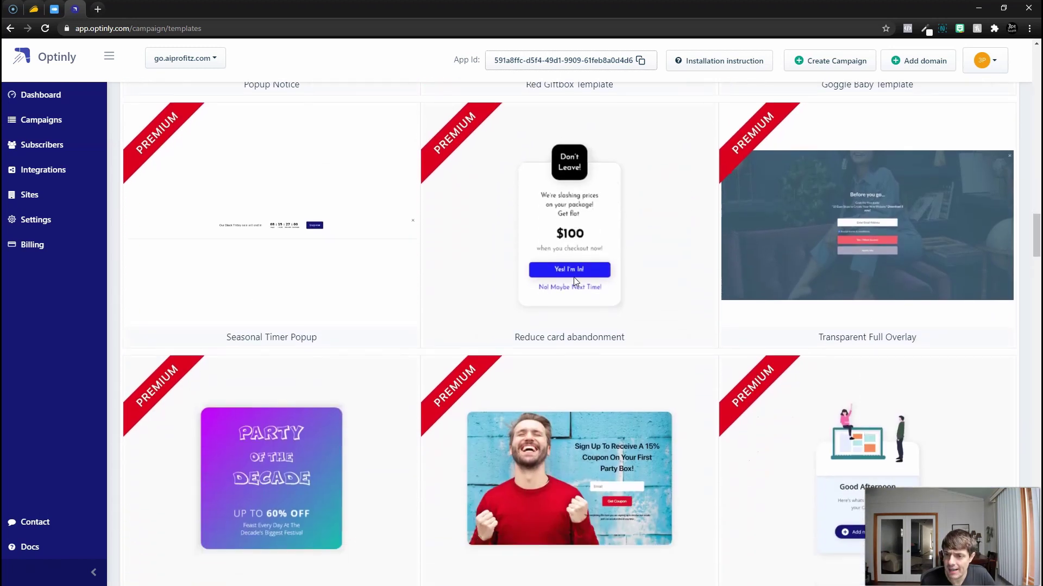
{"action": "scroll", "coordinate": [574, 277], "scroll_direction": "down", "scroll_amount": 4}
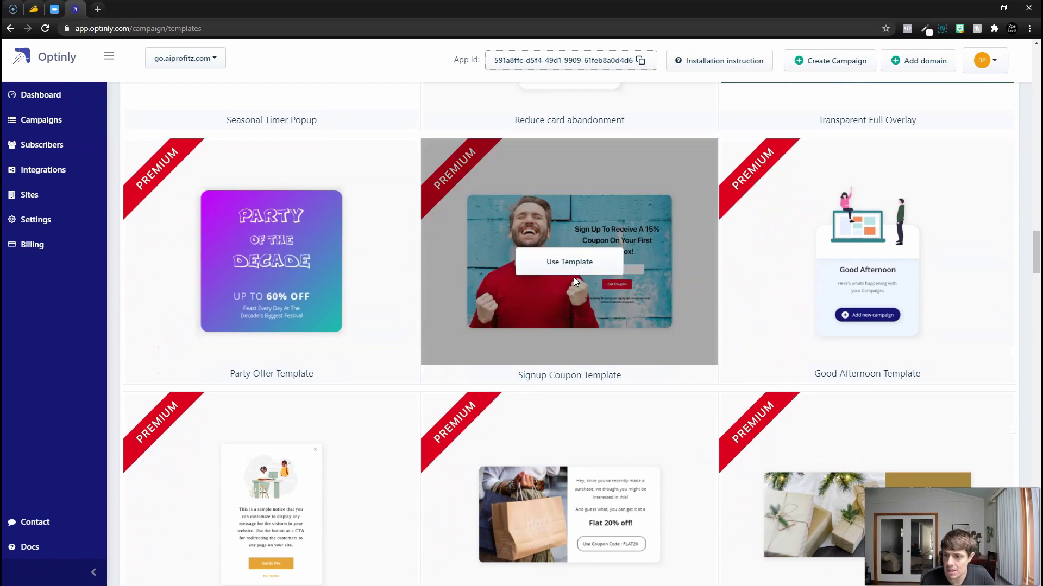
{"action": "scroll", "coordinate": [574, 277], "scroll_direction": "down", "scroll_amount": 7}
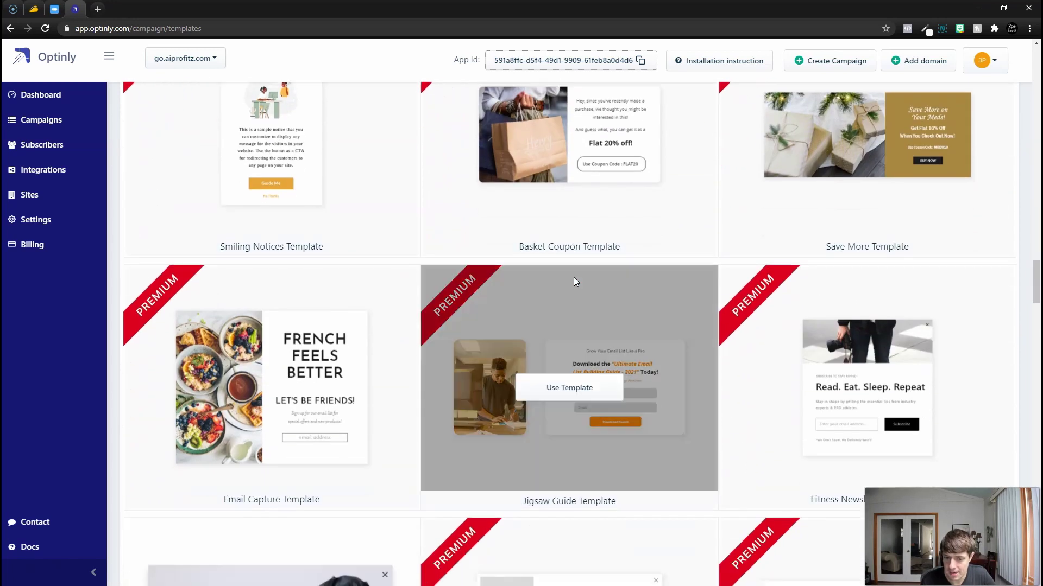
{"action": "scroll", "coordinate": [573, 277], "scroll_direction": "down", "scroll_amount": 14}
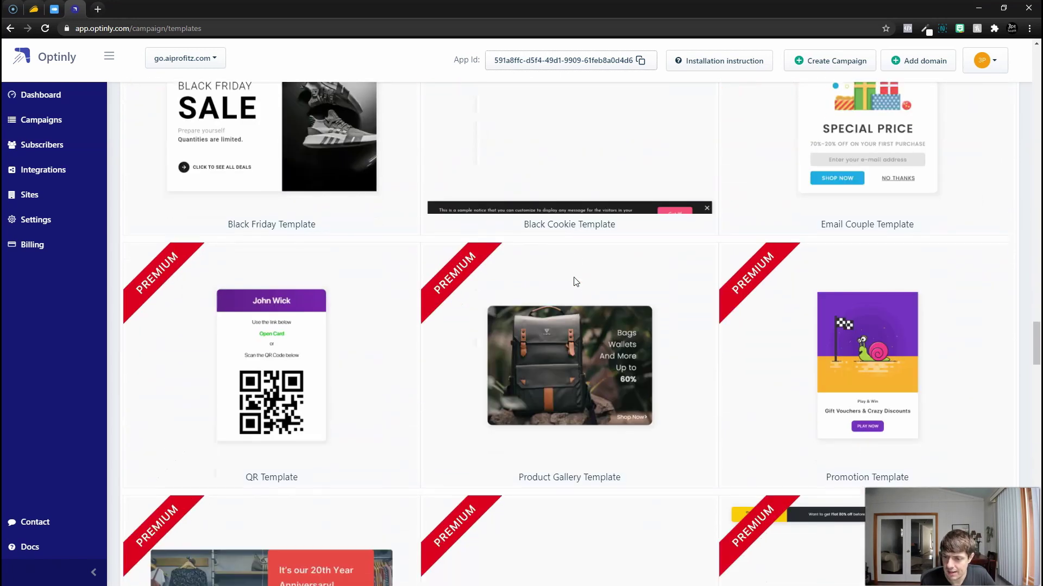
{"action": "scroll", "coordinate": [575, 281], "scroll_direction": "down", "scroll_amount": 15}
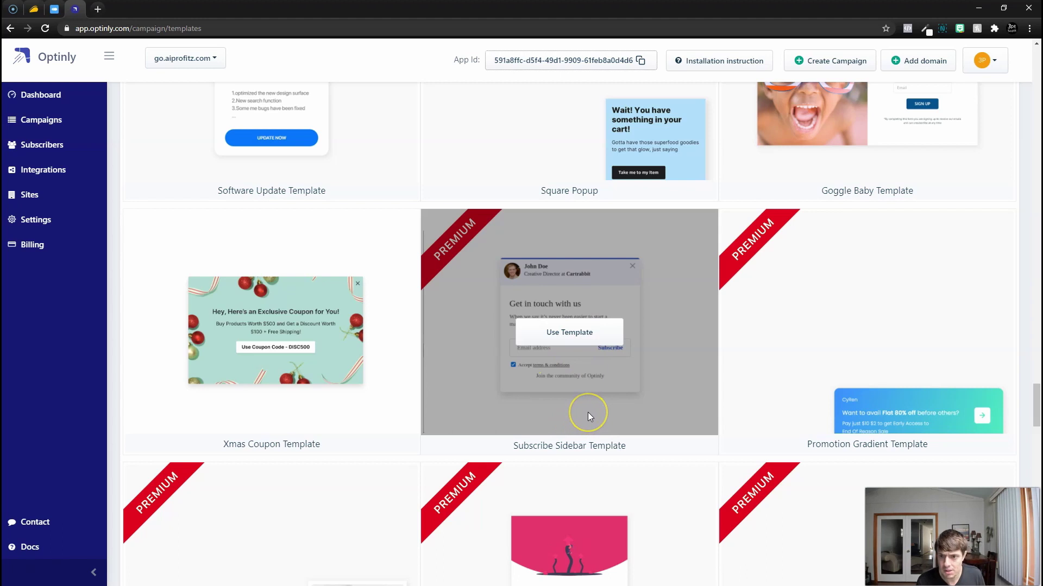
{"action": "scroll", "coordinate": [588, 414], "scroll_direction": "down", "scroll_amount": 12}
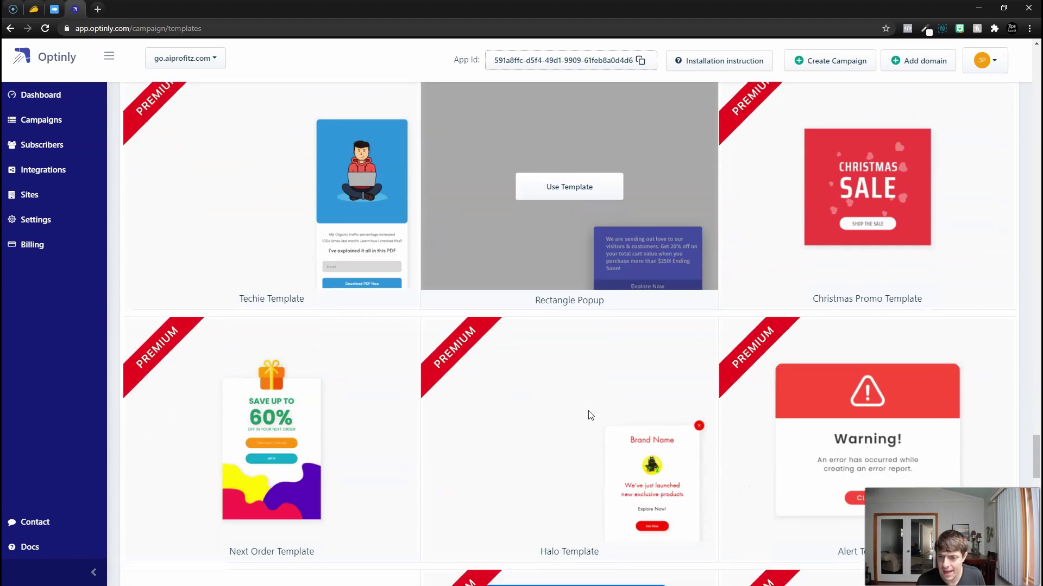
{"action": "scroll", "coordinate": [591, 415], "scroll_direction": "down", "scroll_amount": 1}
{"action": "scroll", "coordinate": [588, 411], "scroll_direction": "down", "scroll_amount": 8}
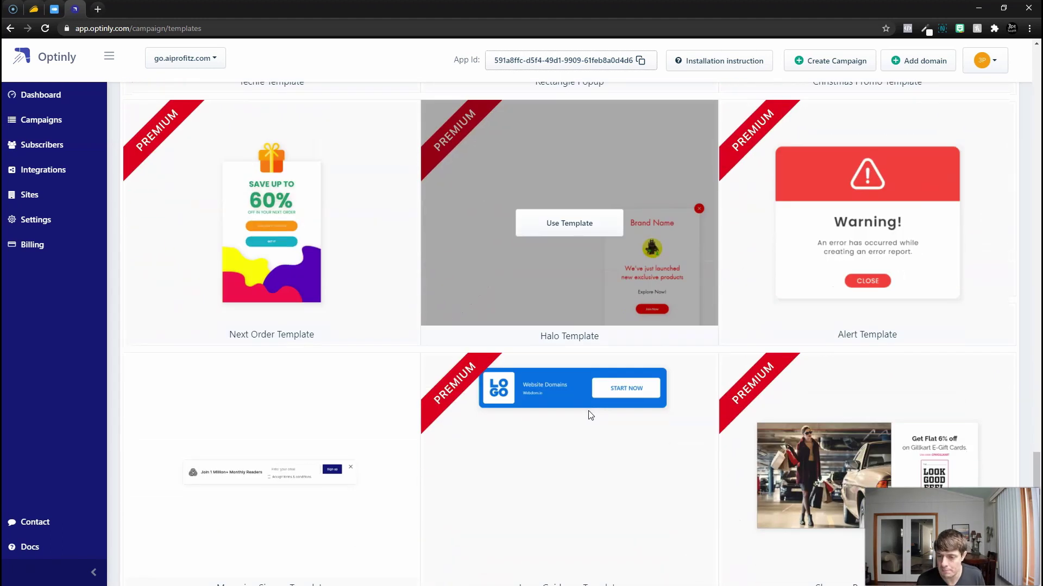
{"action": "scroll", "coordinate": [588, 416], "scroll_direction": "down", "scroll_amount": 6}
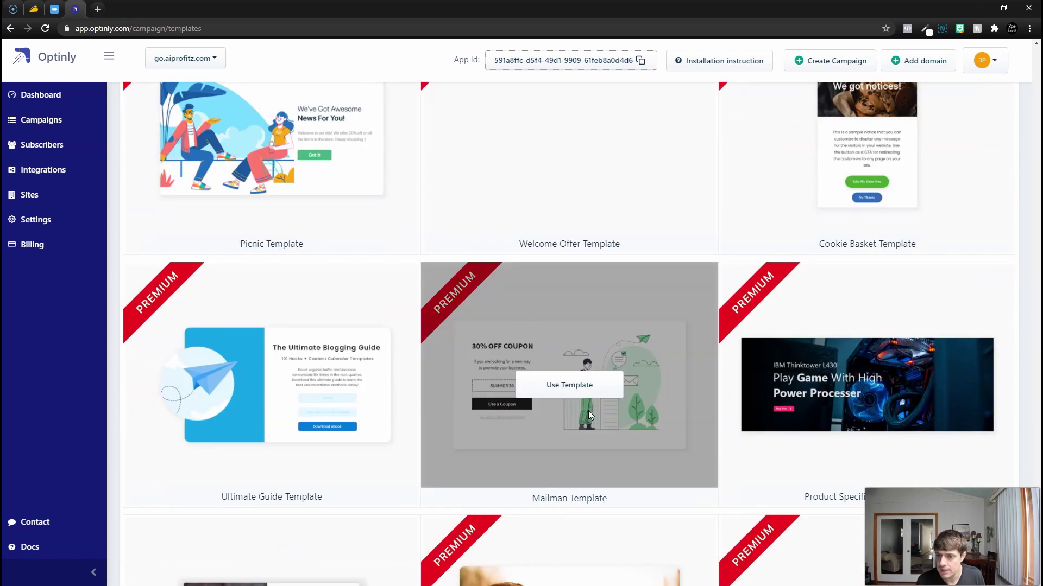
{"action": "scroll", "coordinate": [590, 413], "scroll_direction": "down", "scroll_amount": 2}
{"action": "scroll", "coordinate": [591, 411], "scroll_direction": "down", "scroll_amount": 4}
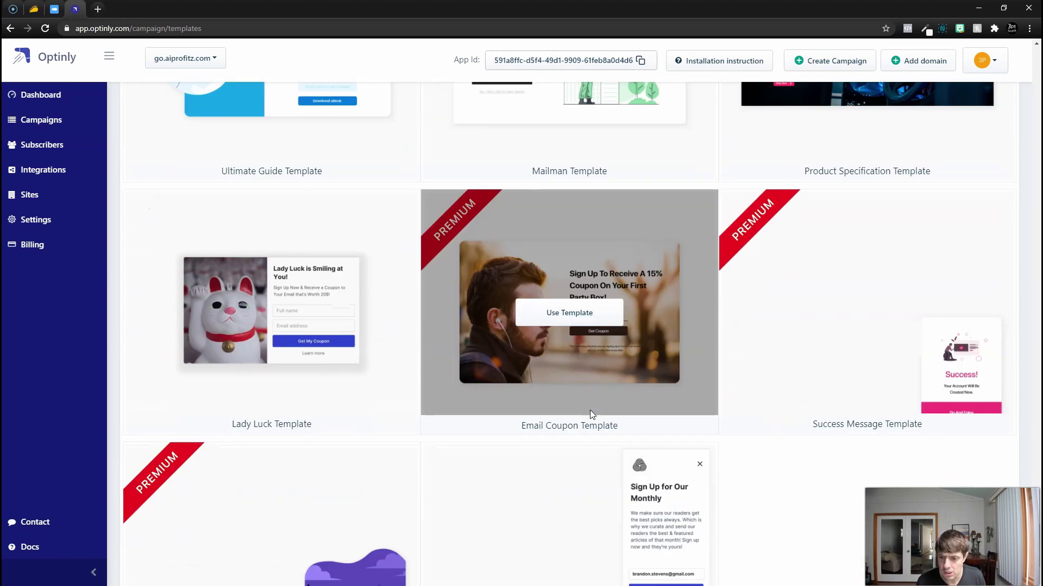
{"action": "scroll", "coordinate": [601, 368], "scroll_direction": "down", "scroll_amount": 2}
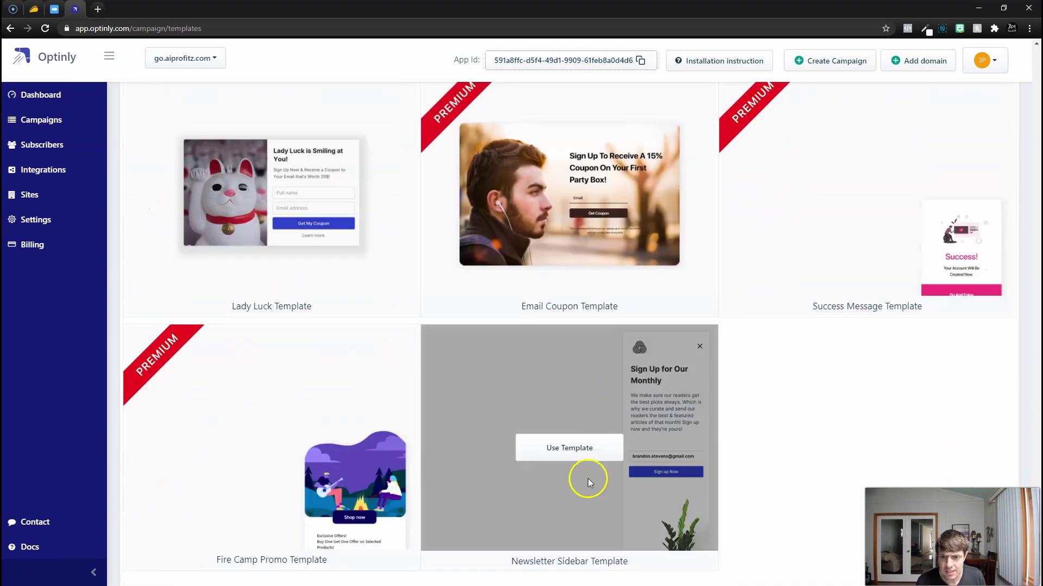
{"action": "scroll", "coordinate": [597, 467], "scroll_direction": "down", "scroll_amount": 5}
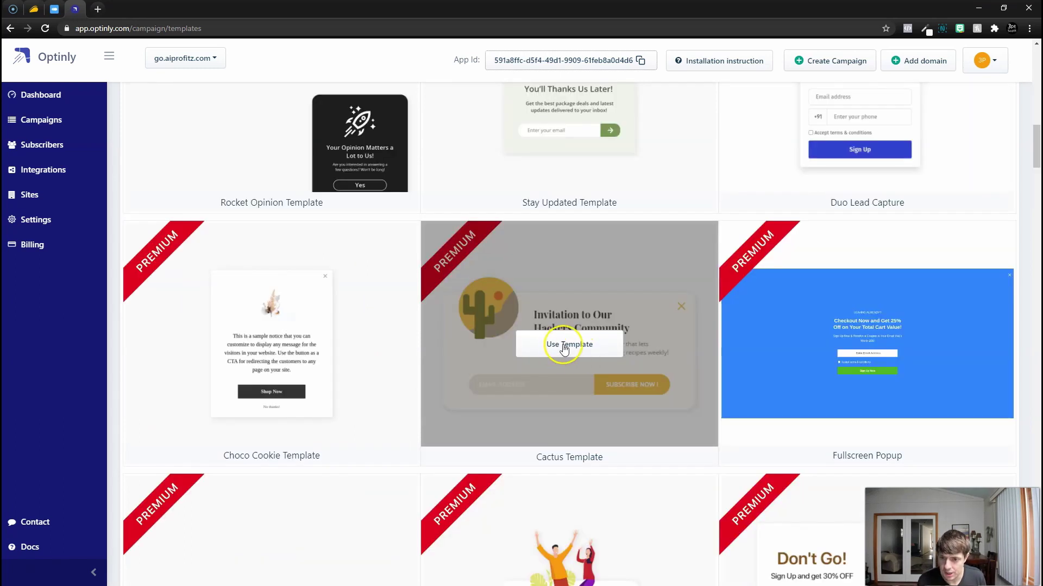
- Apply the Cactus Template, delay the popup by 5 seconds, and open the design editor
{"action": "left_click", "coordinate": [576, 352]}
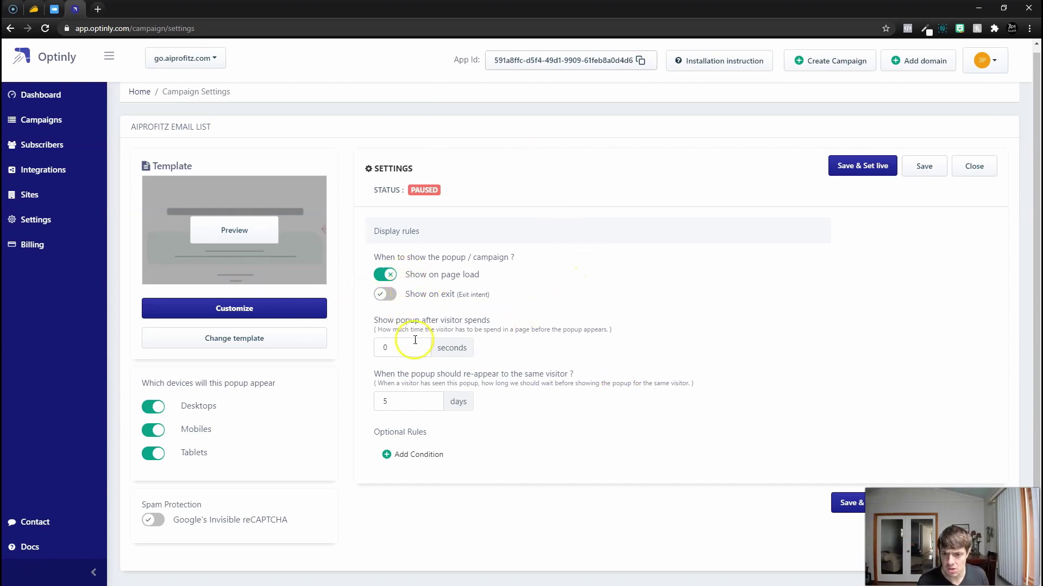
{"action": "double_click", "coordinate": [421, 348]}
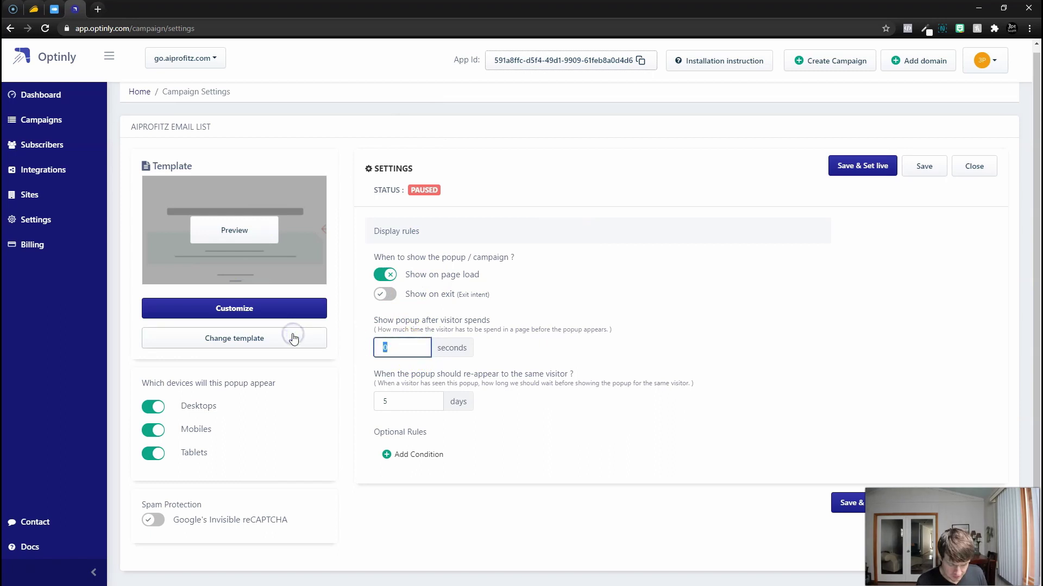
{"action": "type", "text": "5"}
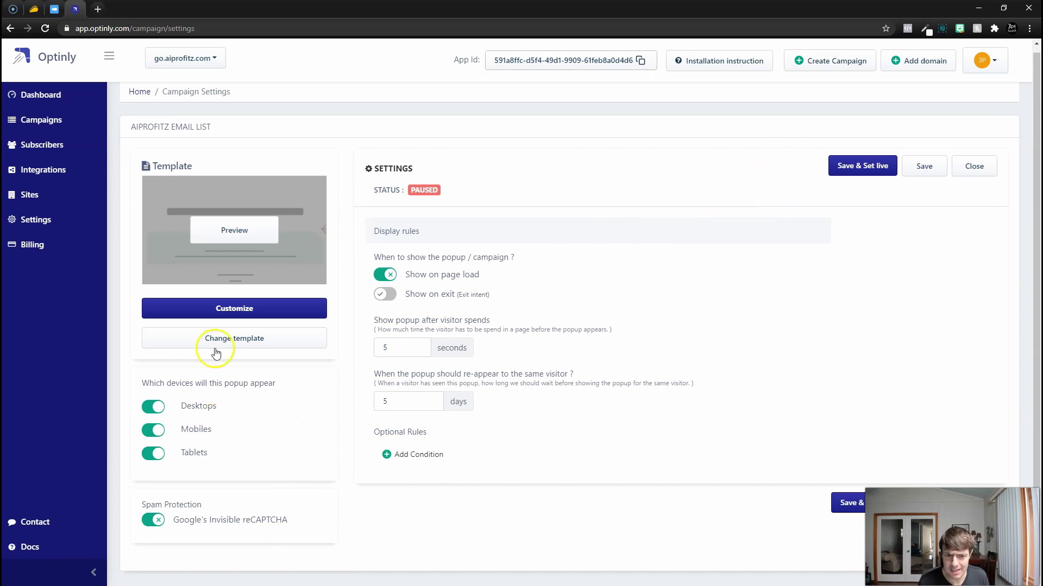
{"action": "left_click", "coordinate": [226, 308]}
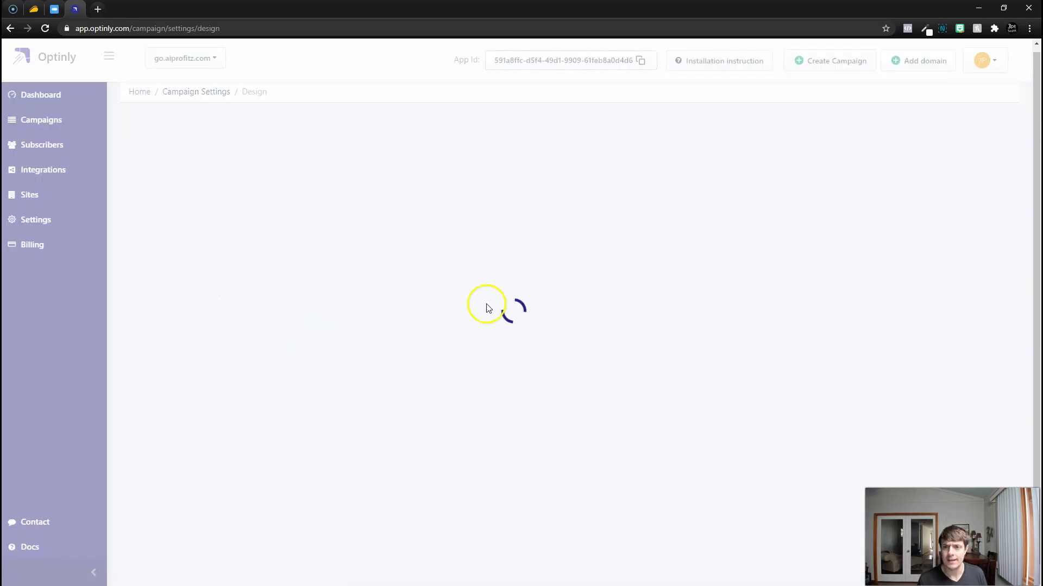
- Preview the popup at tablet, mobile and desktop widths
{"action": "left_click_drag", "start_coordinate": [978, 508], "coordinate": [659, 508]}
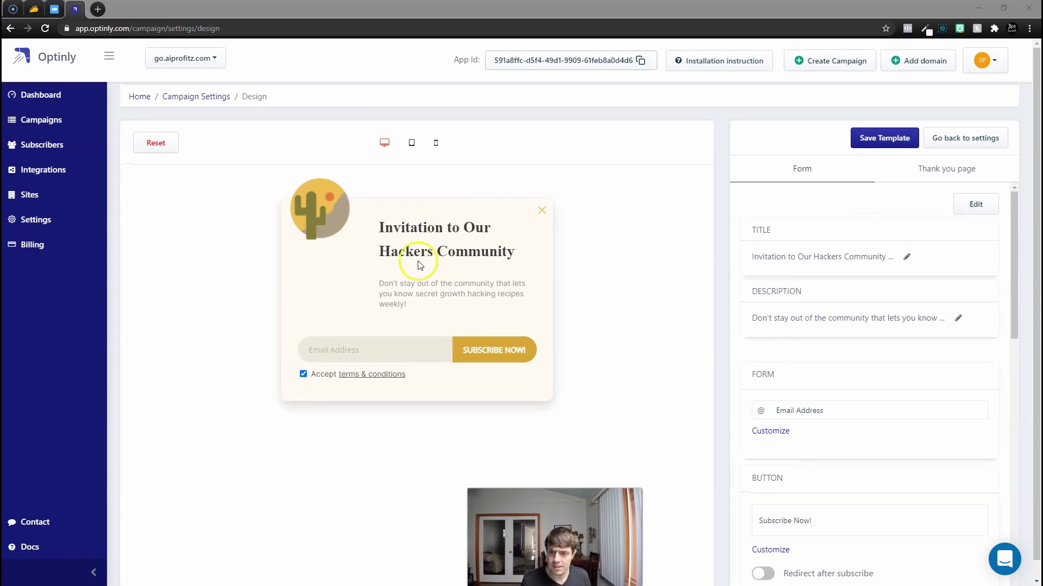
{"action": "left_click", "coordinate": [412, 144]}
{"action": "left_click", "coordinate": [434, 145]}
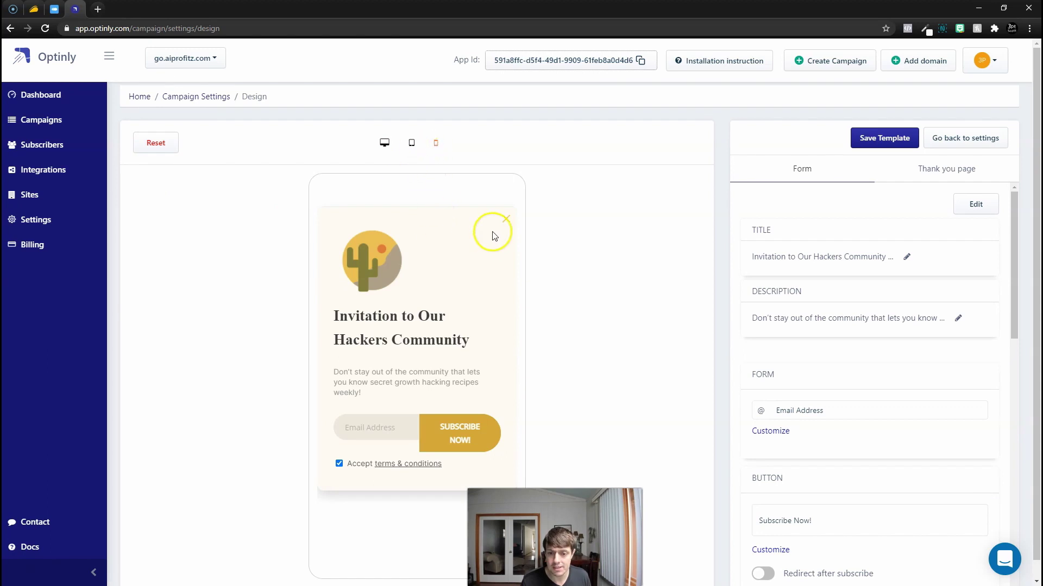
{"action": "left_click", "coordinate": [379, 149]}
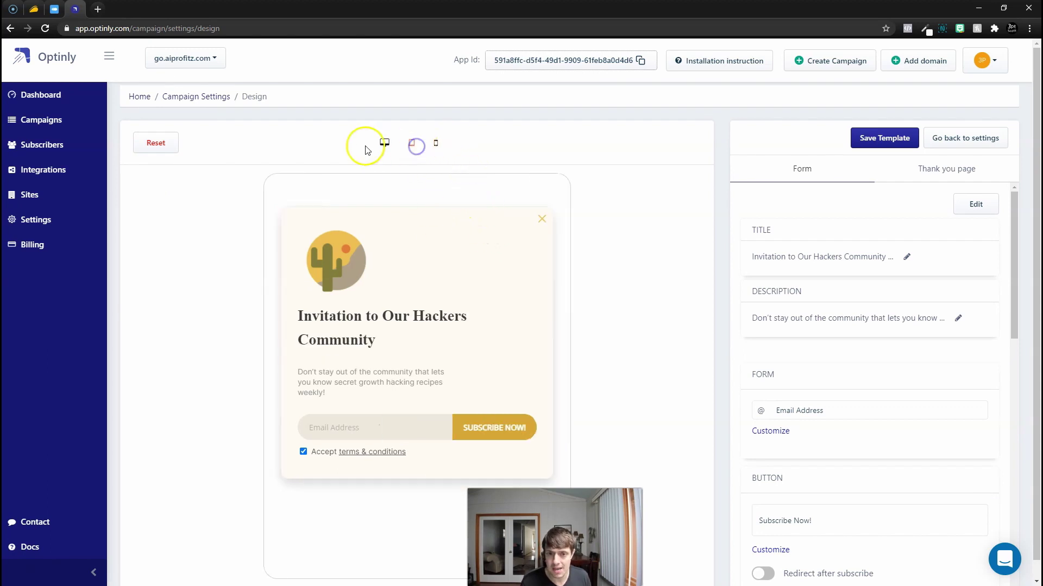
- Replace the popup title with 'Join the aiROFITz Newsletter!'
{"action": "left_click", "coordinate": [906, 257]}
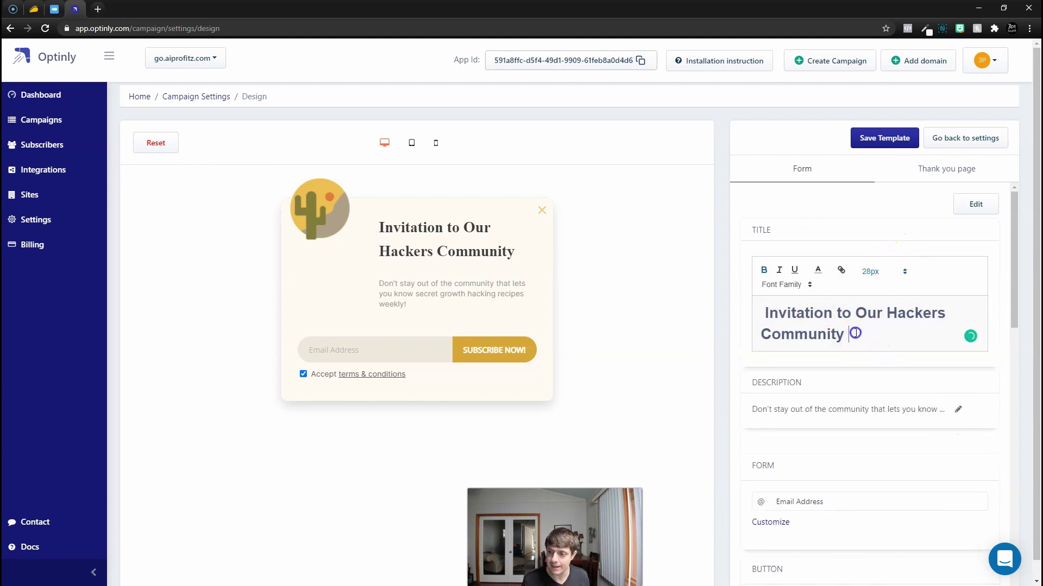
{"action": "left_click_drag", "start_coordinate": [848, 329], "coordinate": [724, 280]}
{"action": "type", "text": "Joinm"}
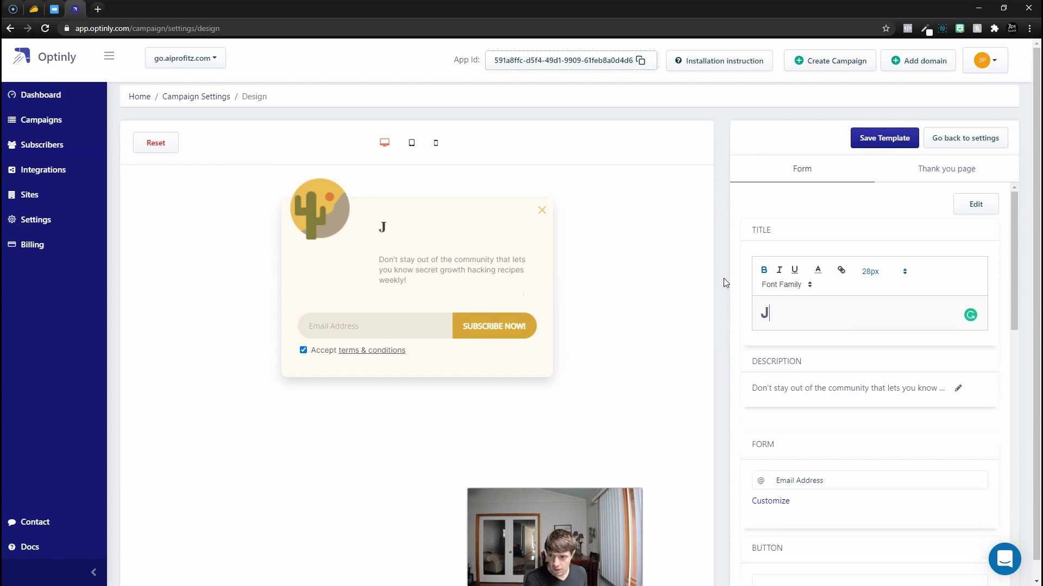
{"action": "key", "text": "BackSpace"}
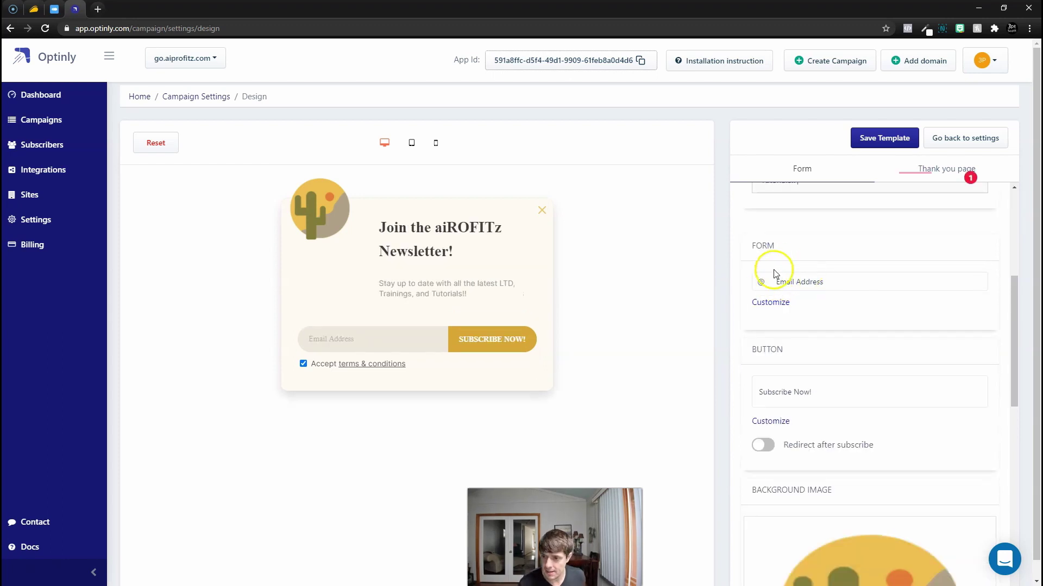
{"action": "left_click", "coordinate": [787, 281]}
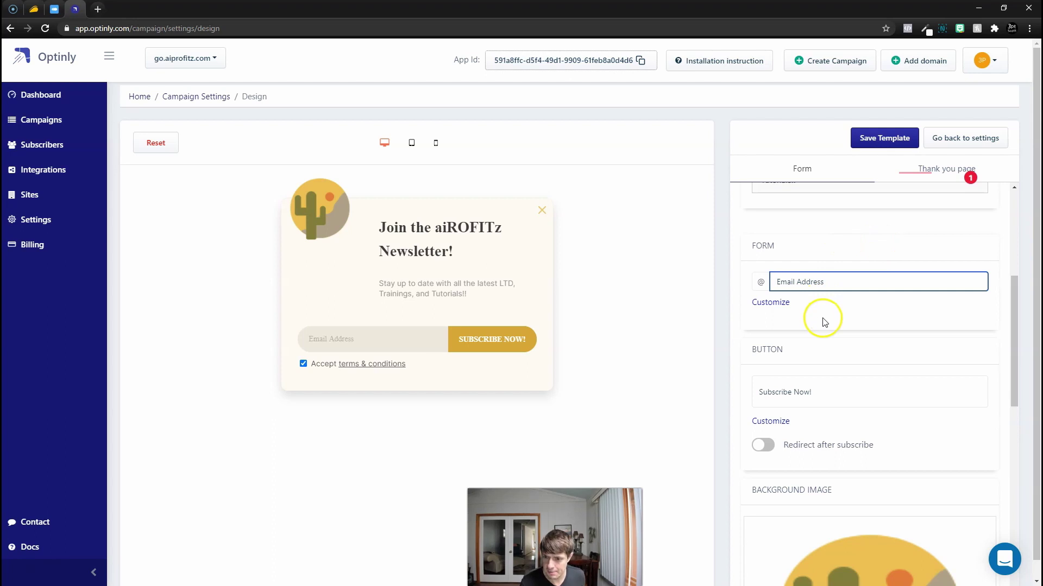
- Set the email field's background colour to light grey #DADADA
{"action": "left_click", "coordinate": [771, 302]}
{"action": "scroll", "coordinate": [812, 335], "scroll_direction": "down", "scroll_amount": 1}
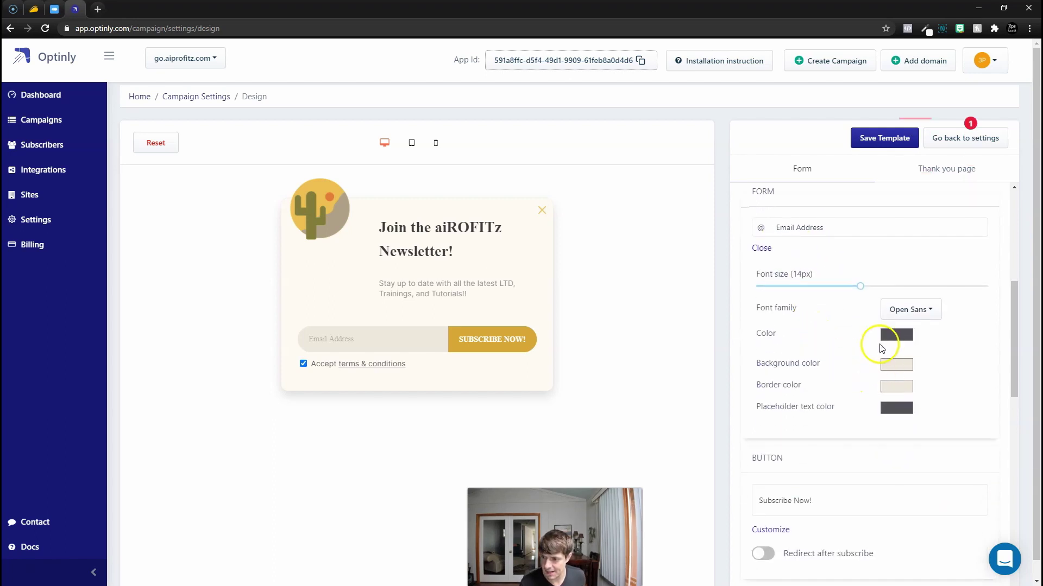
{"action": "left_click", "coordinate": [896, 364]}
{"action": "left_click", "coordinate": [881, 389]}
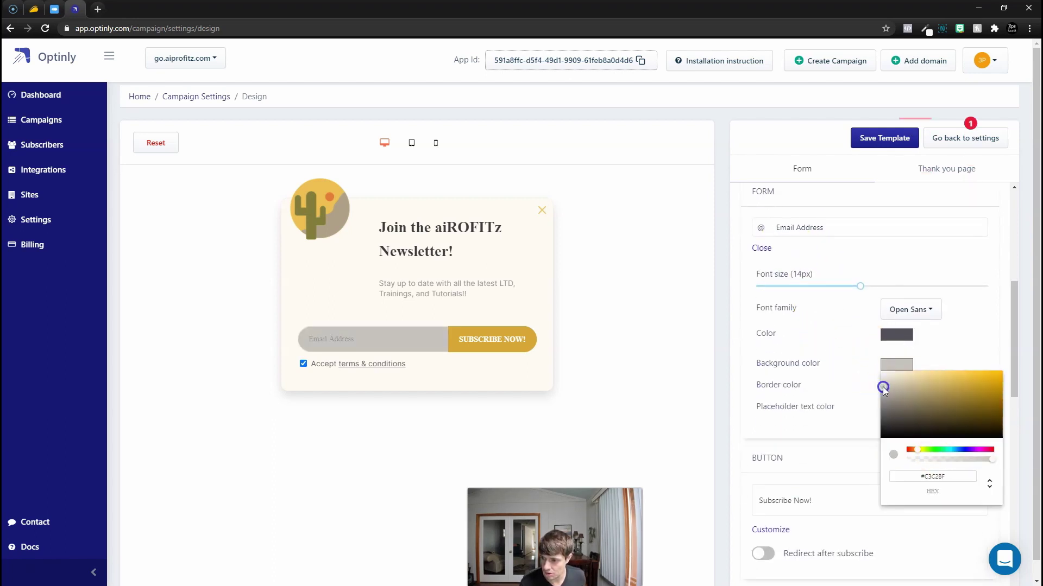
{"action": "left_click", "coordinate": [978, 451]}
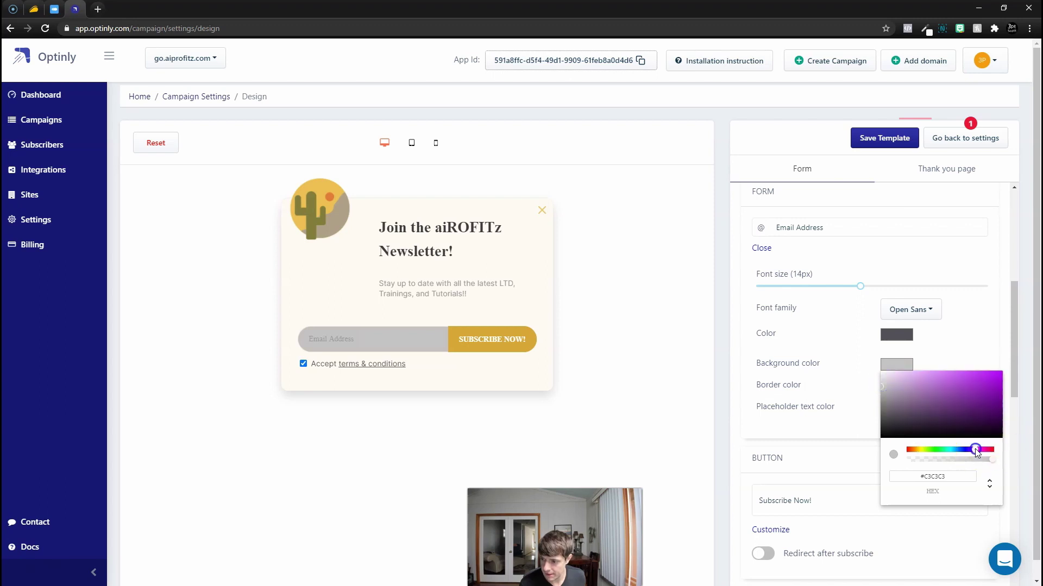
{"action": "left_click", "coordinate": [965, 450]}
{"action": "left_click", "coordinate": [881, 382]}
{"action": "left_click", "coordinate": [879, 383]}
{"action": "left_click", "coordinate": [878, 380]}
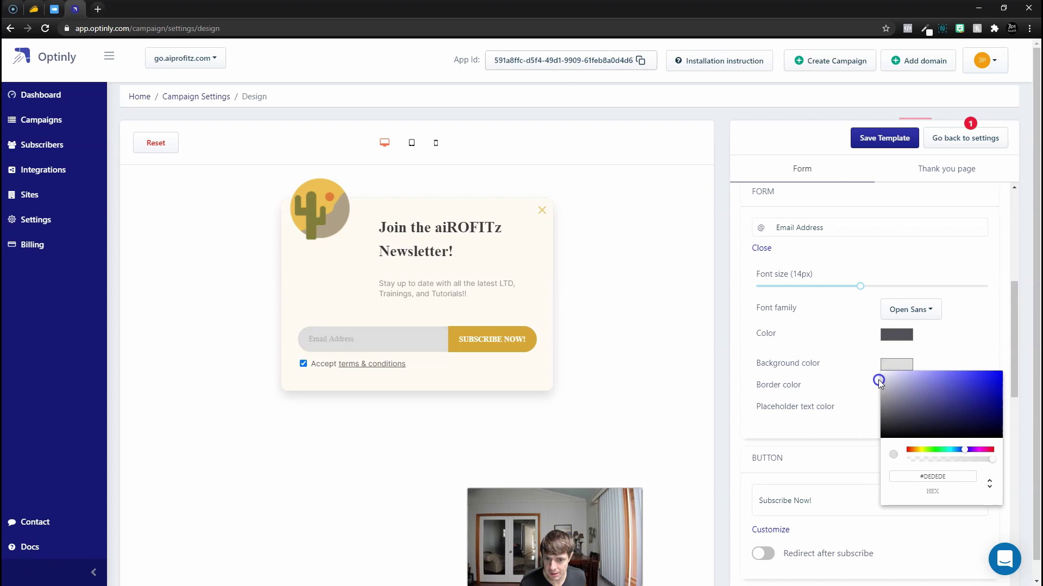
{"action": "left_click", "coordinate": [858, 353]}
{"action": "left_click", "coordinate": [882, 367]}
{"action": "left_click", "coordinate": [860, 358]}
- Make the subscribe button's primary colour purple and its secondary colour bright cyan
{"action": "scroll", "coordinate": [899, 399], "scroll_direction": "down", "scroll_amount": 4}
{"action": "left_click", "coordinate": [896, 266]}
{"action": "left_click", "coordinate": [831, 244]}
{"action": "left_click", "coordinate": [897, 296]}
{"action": "mouse_move", "coordinate": [964, 386]}
{"action": "left_mouse_down"}
{"action": "mouse_move", "coordinate": [980, 382]}
{"action": "mouse_move", "coordinate": [952, 382]}
{"action": "left_mouse_up"}
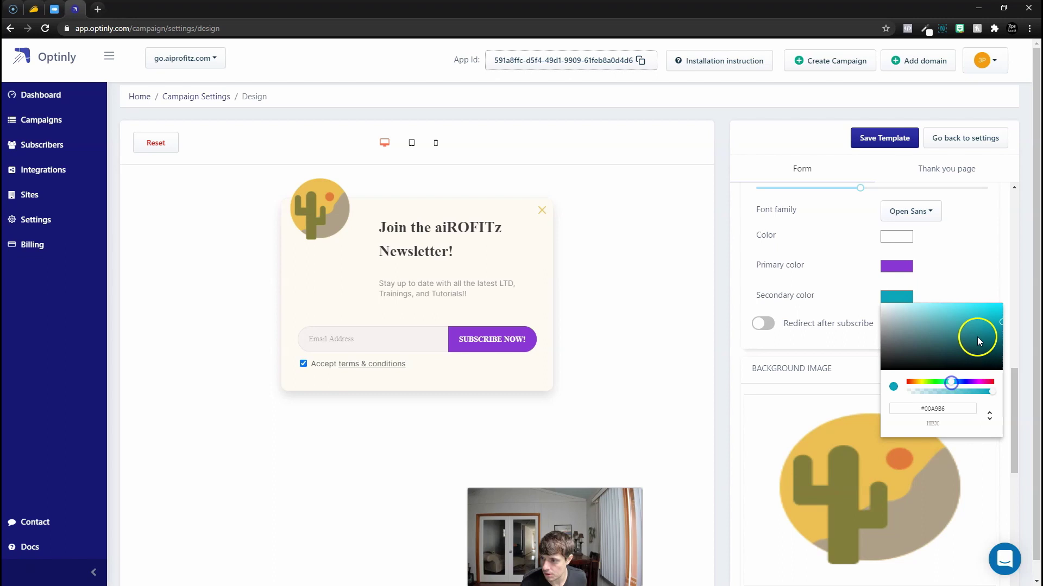
{"action": "left_click_drag", "start_coordinate": [980, 338], "coordinate": [1007, 289]}
{"action": "left_click", "coordinate": [851, 287]}
{"action": "left_click", "coordinate": [892, 347]}
{"action": "scroll", "coordinate": [892, 348], "scroll_direction": "down", "scroll_amount": 2}
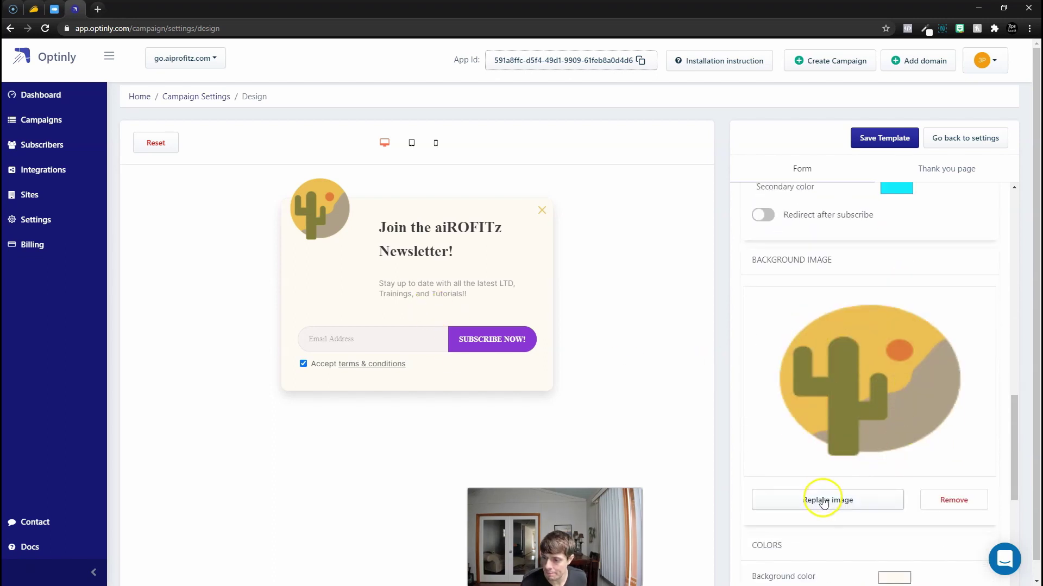
- Replace the cactus image with an image uploaded from the computer
{"action": "left_click", "coordinate": [826, 500]}
{"action": "left_click", "coordinate": [617, 161]}
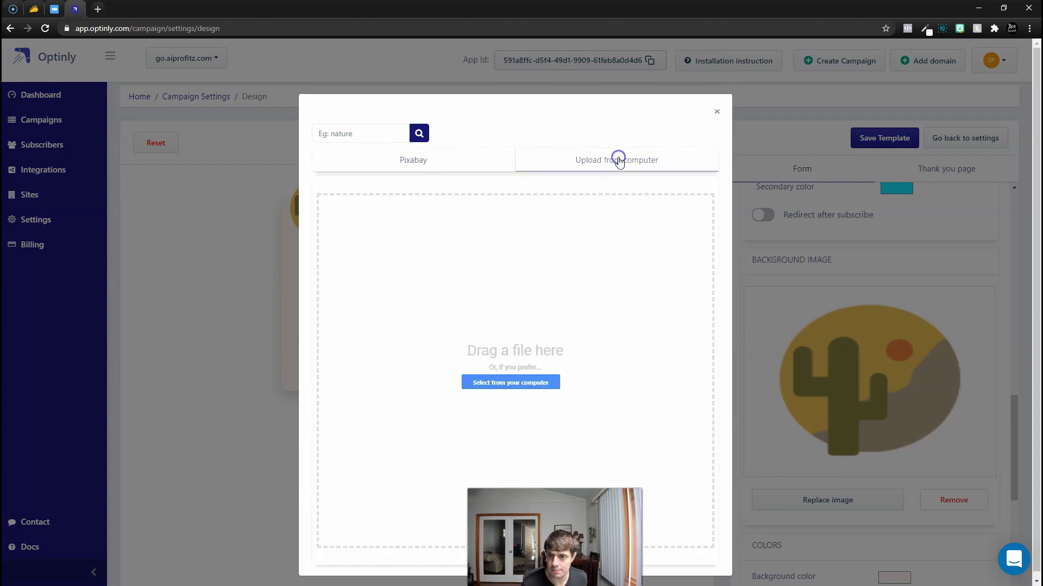
{"action": "left_click", "coordinate": [511, 382]}
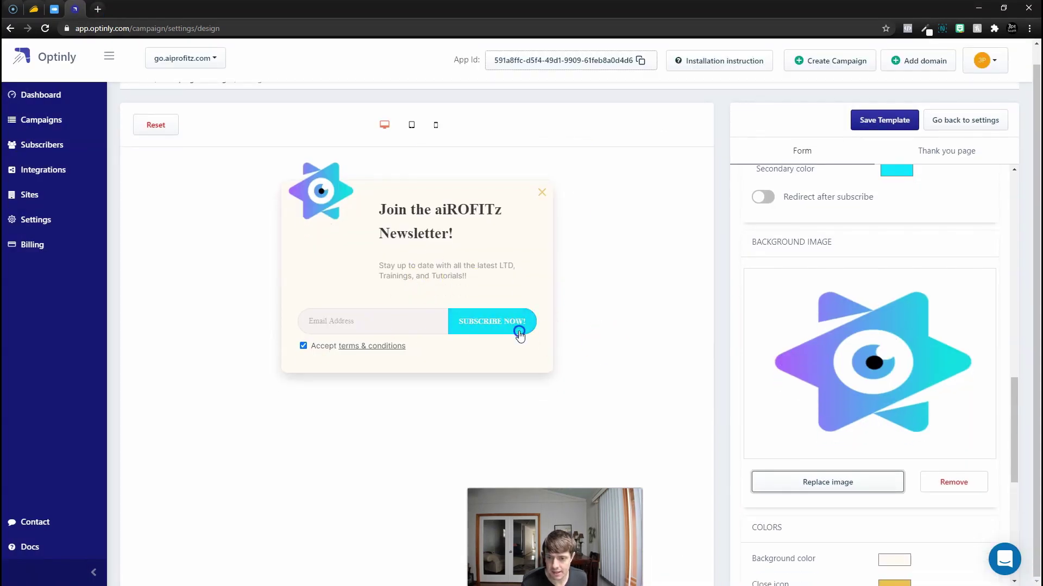
- Set the button's secondary colour to bright cyan again
{"action": "scroll", "coordinate": [904, 326], "scroll_direction": "up", "scroll_amount": 2}
{"action": "left_click", "coordinate": [894, 283]}
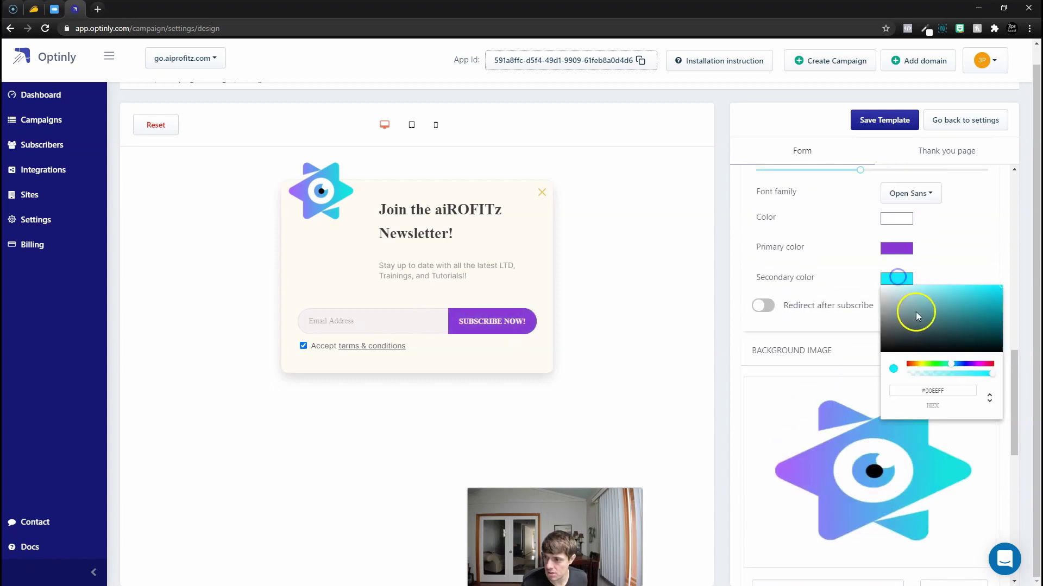
{"action": "left_click", "coordinate": [1004, 298]}
{"action": "left_click", "coordinate": [494, 326]}
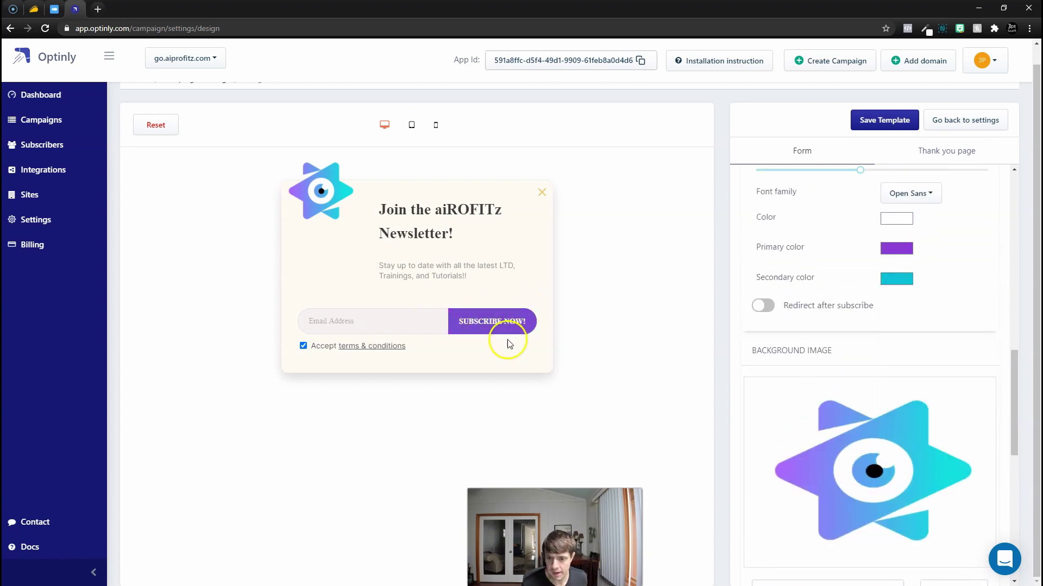
- Change the close icon colour to deep purple #431591
{"action": "scroll", "coordinate": [891, 321], "scroll_direction": "down", "scroll_amount": 1}
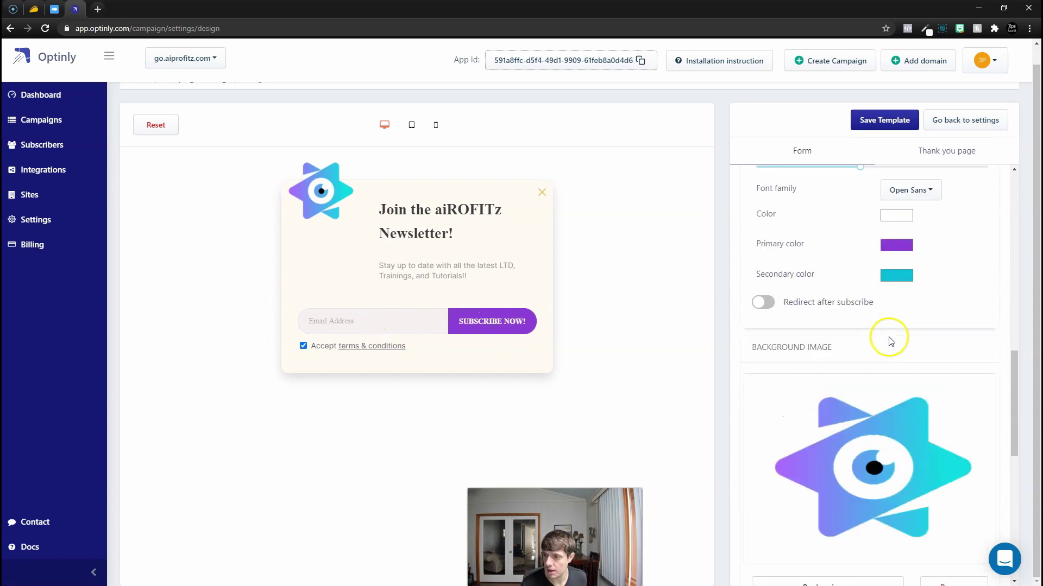
{"action": "scroll", "coordinate": [891, 336], "scroll_direction": "up", "scroll_amount": 5}
{"action": "scroll", "coordinate": [891, 348], "scroll_direction": "up", "scroll_amount": 10}
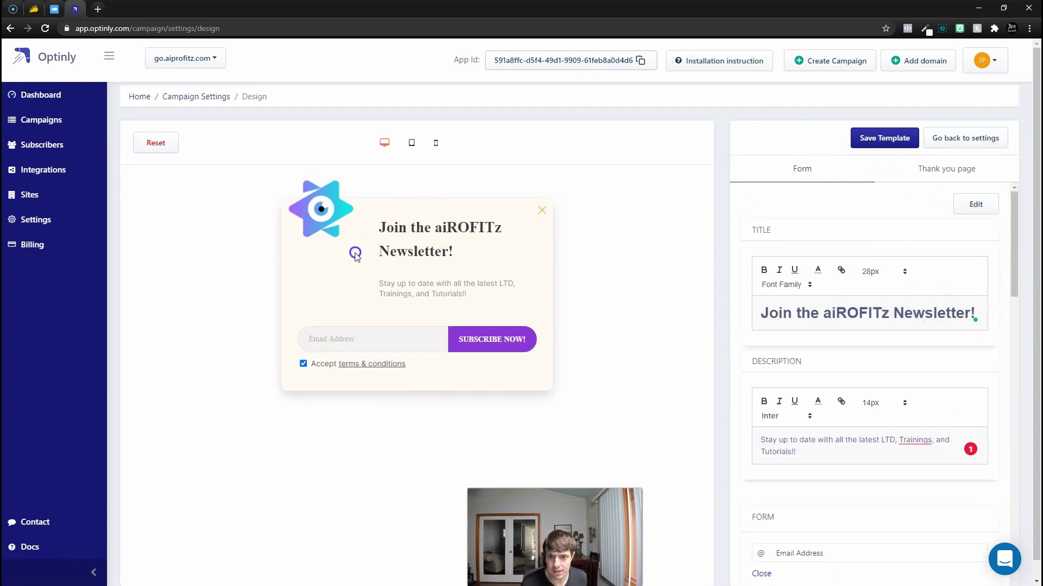
{"action": "scroll", "coordinate": [896, 391], "scroll_direction": "down", "scroll_amount": 15}
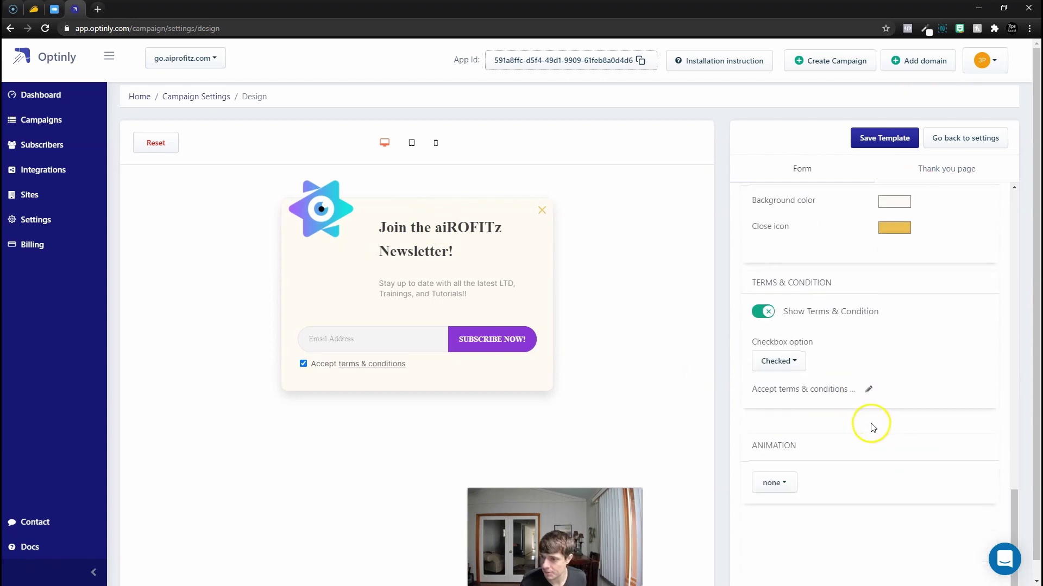
{"action": "scroll", "coordinate": [867, 347], "scroll_direction": "up", "scroll_amount": 2}
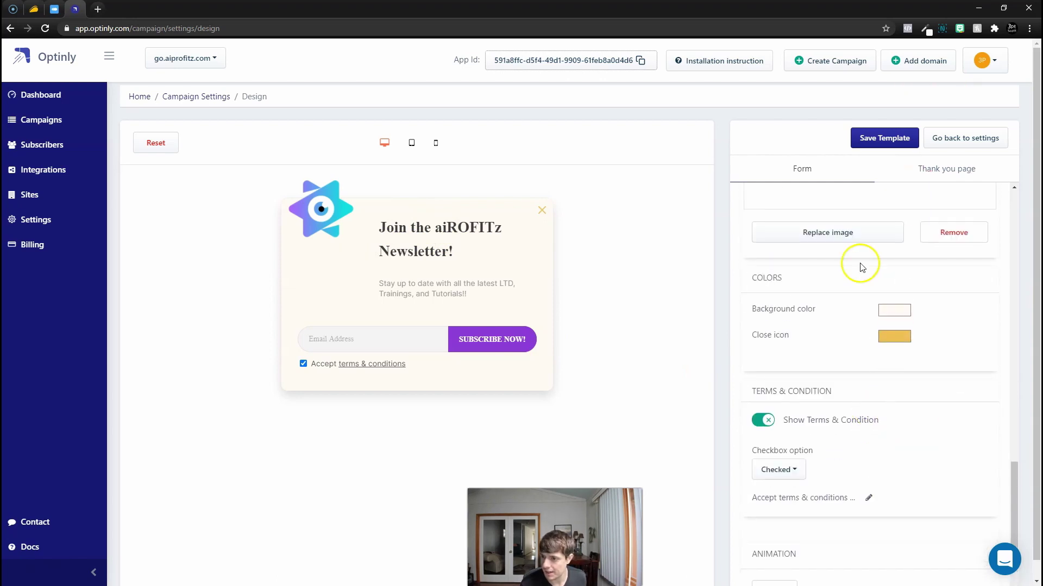
{"action": "left_click", "coordinate": [894, 339]}
{"action": "left_click", "coordinate": [974, 422]}
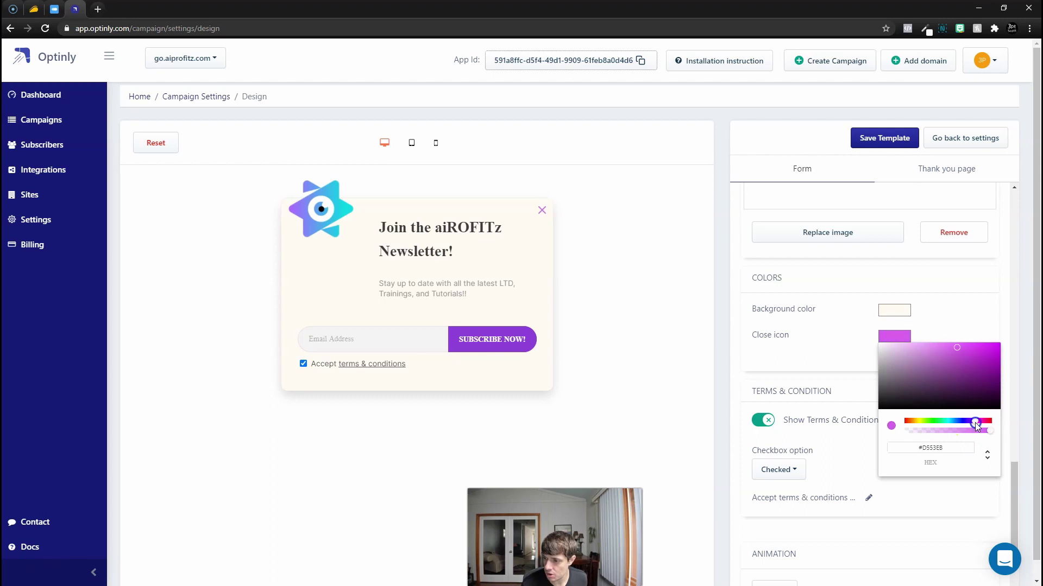
{"action": "left_click_drag", "start_coordinate": [978, 369], "coordinate": [984, 371]}
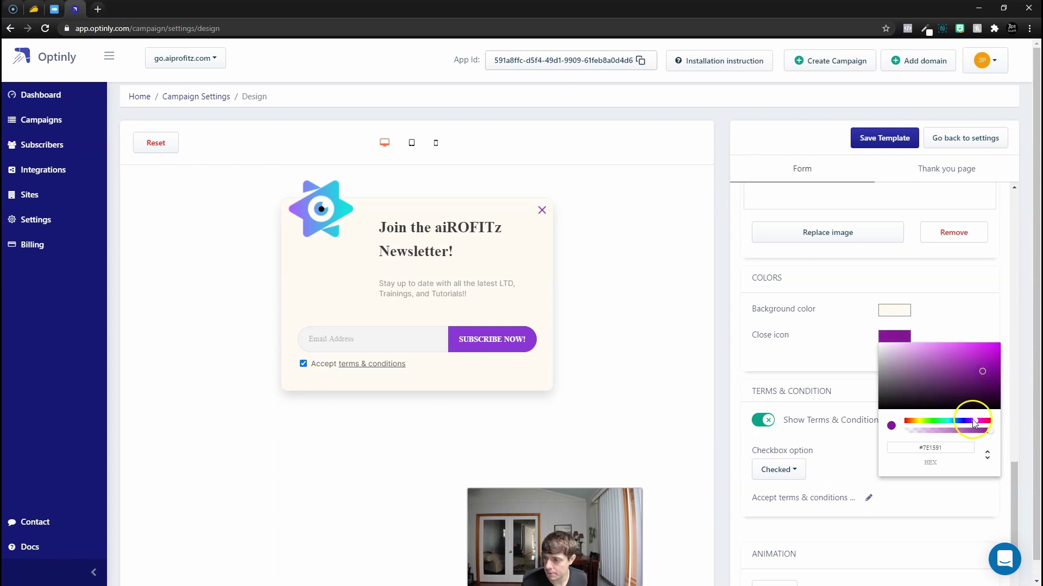
{"action": "left_click_drag", "start_coordinate": [972, 420], "coordinate": [969, 420]}
{"action": "left_click", "coordinate": [783, 288]}
- Set the popup background to a near-white light grey
{"action": "left_click", "coordinate": [897, 310]}
{"action": "left_click", "coordinate": [877, 329]}
{"action": "left_click", "coordinate": [894, 310]}
{"action": "left_click_drag", "start_coordinate": [879, 319], "coordinate": [847, 303]}
{"action": "left_click", "coordinate": [887, 318]}
- Add a linked 'privacy policy' to the terms & conditions consent text
{"action": "scroll", "coordinate": [956, 439], "scroll_direction": "down", "scroll_amount": 3}
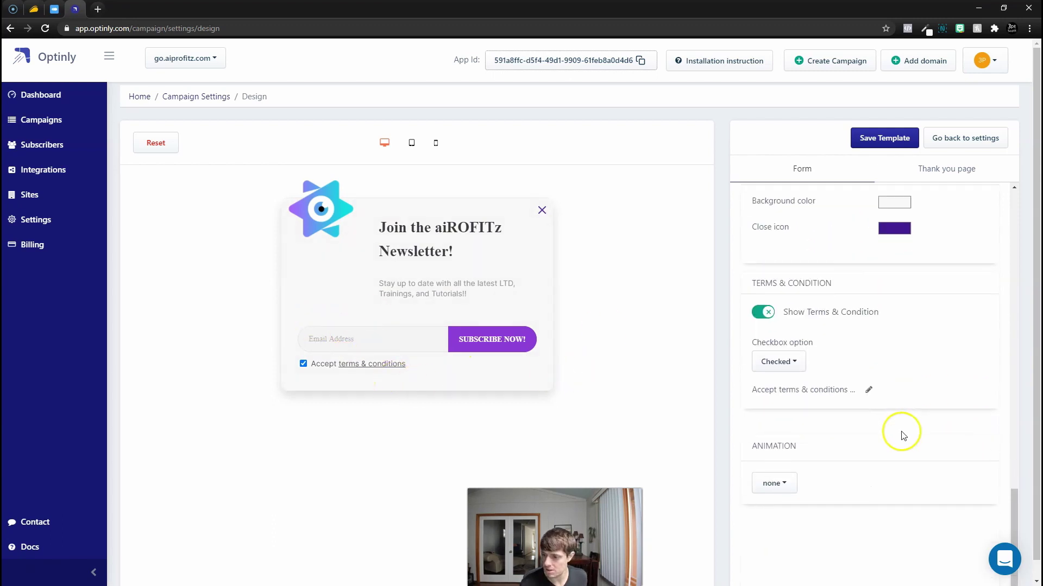
{"action": "left_click", "coordinate": [867, 373]}
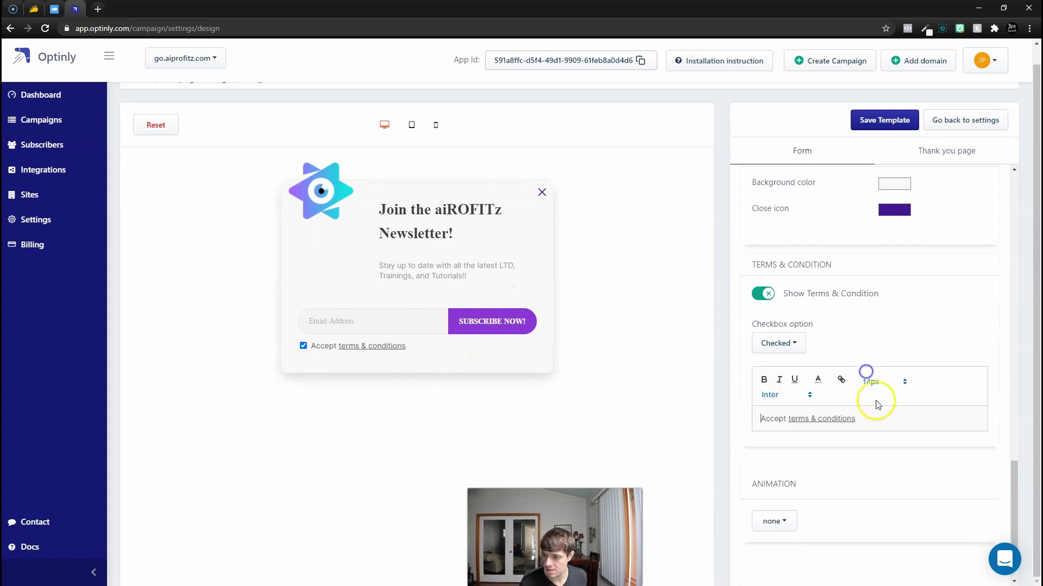
{"action": "left_click", "coordinate": [813, 419]}
{"action": "left_click", "coordinate": [826, 438]}
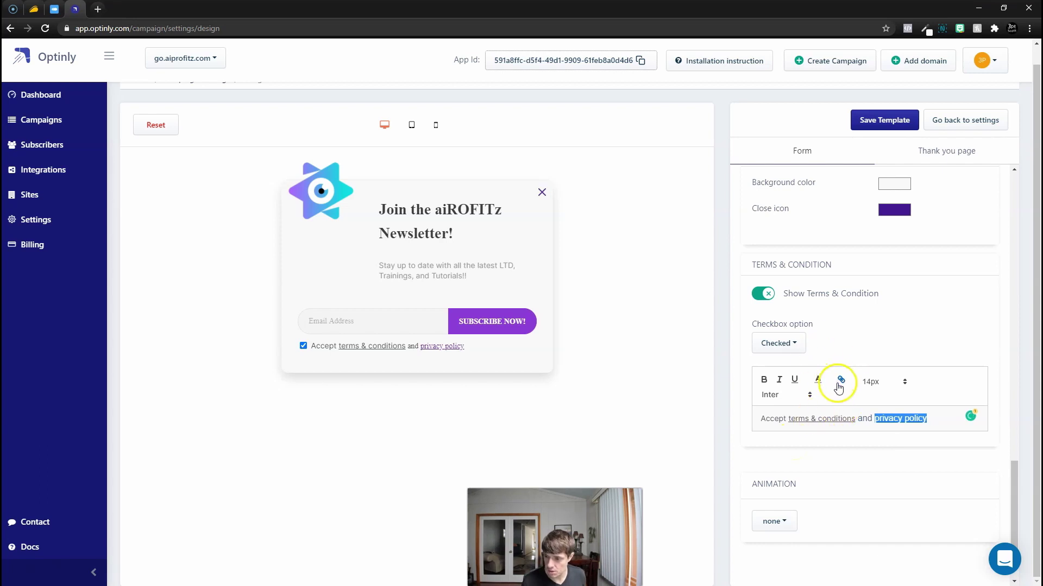
{"action": "left_click", "coordinate": [915, 423]}
{"action": "left_click", "coordinate": [912, 437]}
{"action": "left_click", "coordinate": [980, 439]}
- Try Fade in, BackIn up and Flip in animations, then settle on Zoom in
{"action": "scroll", "coordinate": [930, 328], "scroll_direction": "down", "scroll_amount": 1}
{"action": "left_click", "coordinate": [774, 465]}
{"action": "left_click", "coordinate": [803, 396]}
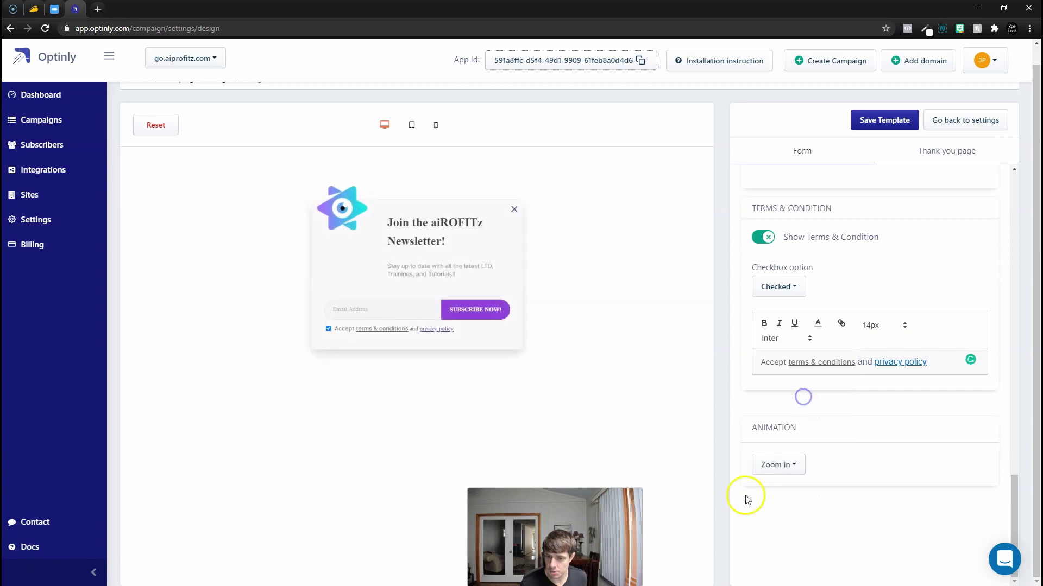
{"action": "left_click", "coordinate": [774, 466]}
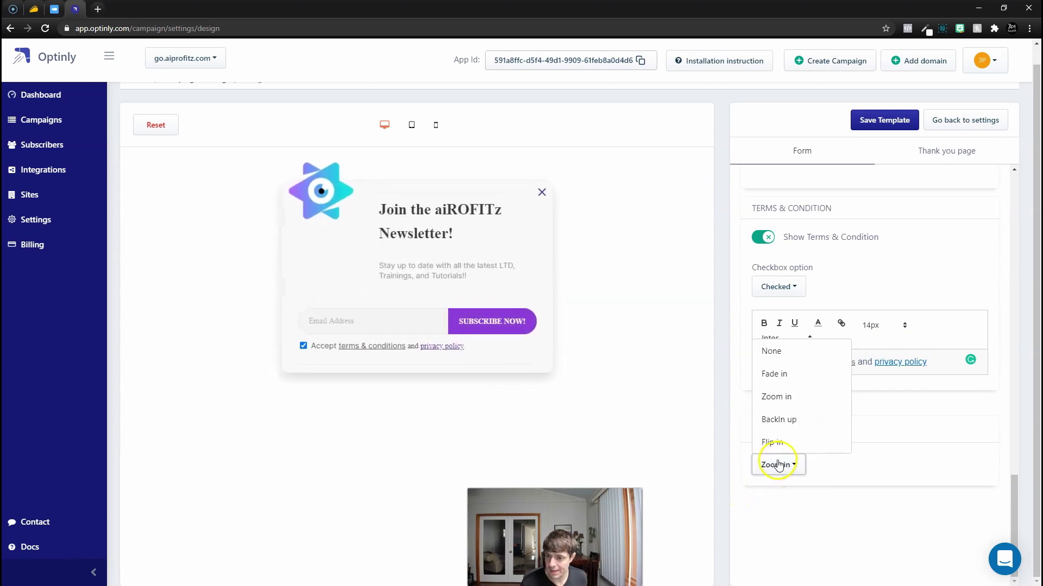
{"action": "left_click", "coordinate": [790, 373]}
{"action": "left_click", "coordinate": [780, 466]}
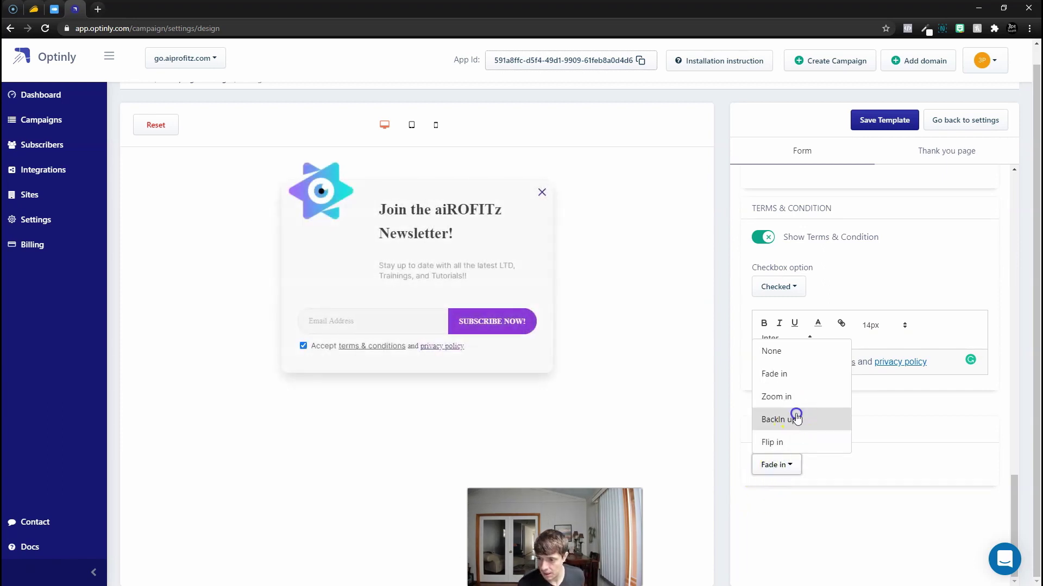
{"action": "left_click", "coordinate": [796, 413]}
{"action": "left_click", "coordinate": [778, 464]}
{"action": "left_click", "coordinate": [787, 438]}
{"action": "left_click", "coordinate": [778, 465]}
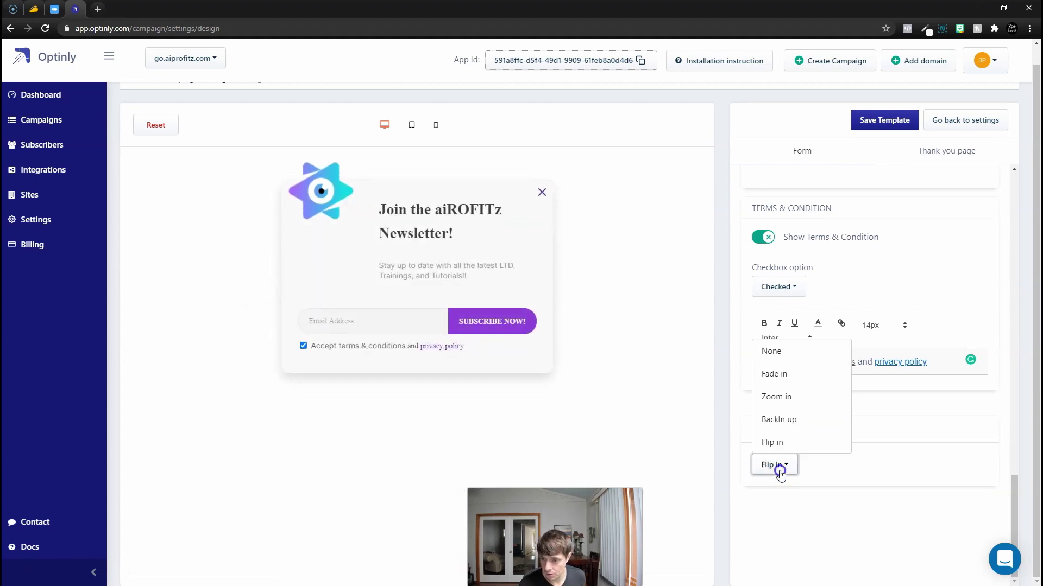
{"action": "left_click", "coordinate": [791, 403]}
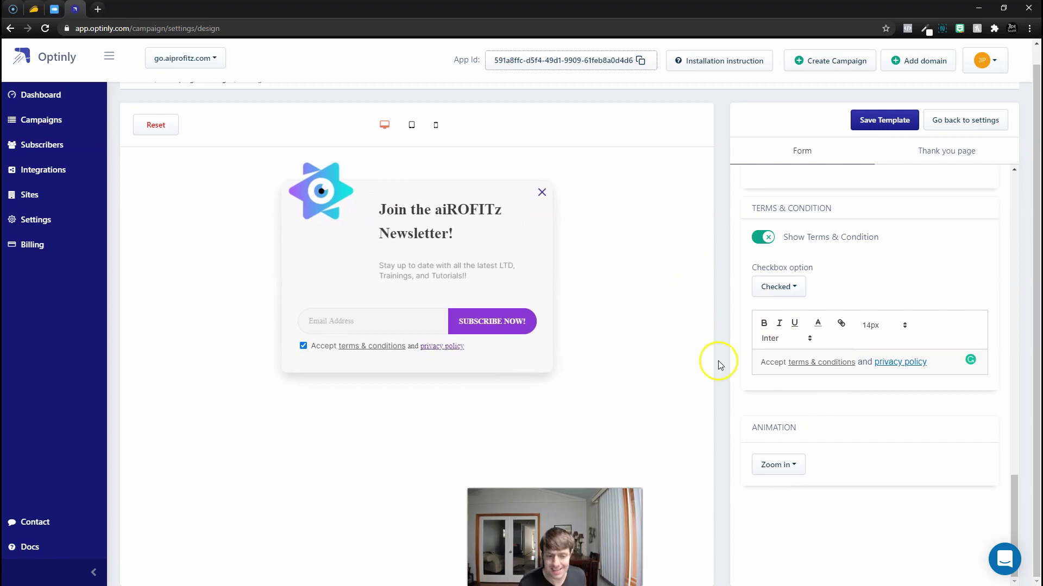
- Preview the popup on tablet and phone layouts
{"action": "scroll", "coordinate": [760, 389], "scroll_direction": "up", "scroll_amount": 10}
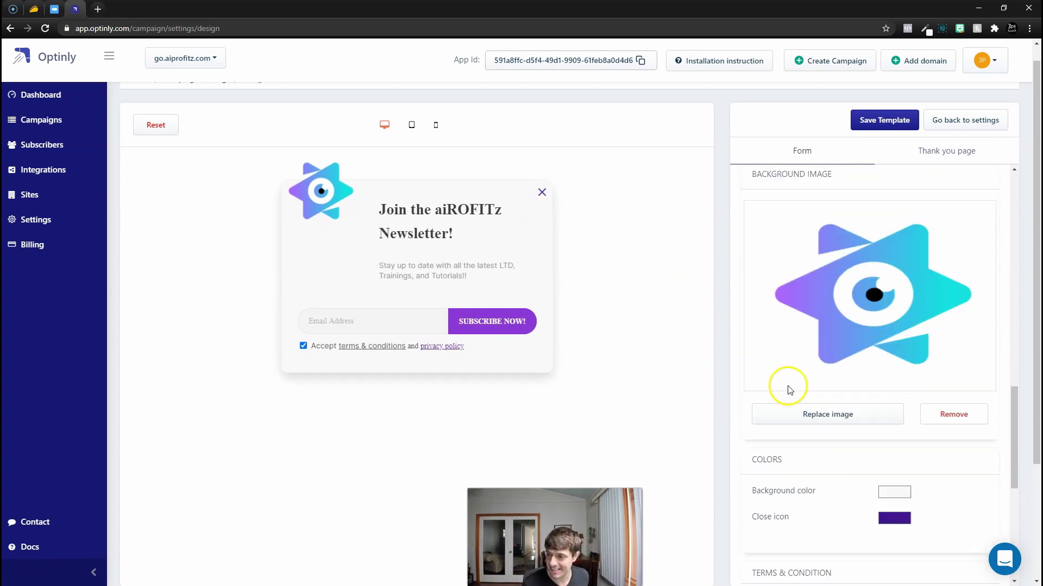
{"action": "scroll", "coordinate": [808, 395], "scroll_direction": "up", "scroll_amount": 5}
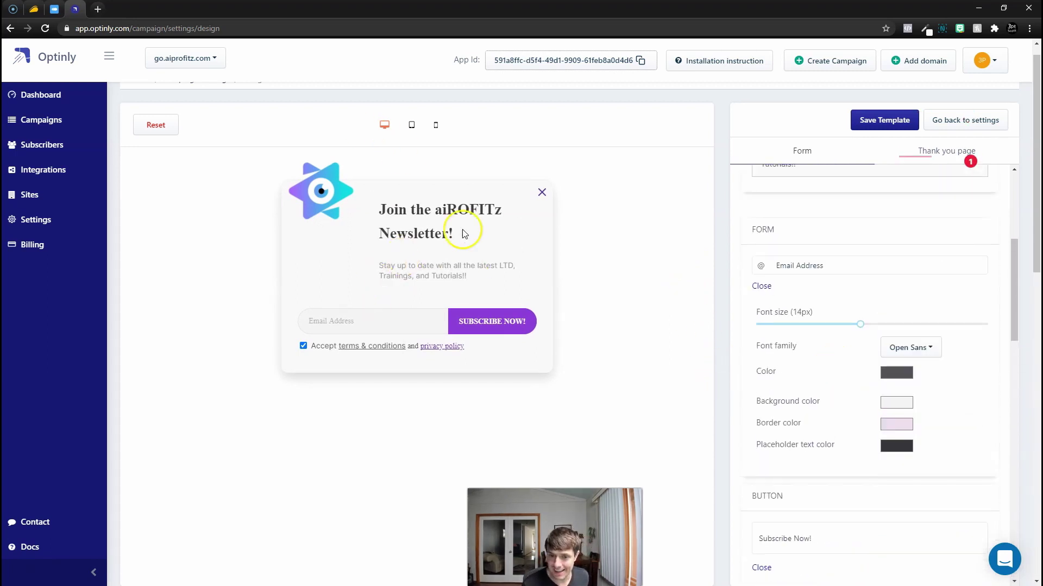
{"action": "scroll", "coordinate": [379, 271], "scroll_direction": "up", "scroll_amount": 1}
{"action": "left_click", "coordinate": [415, 148]}
{"action": "left_click", "coordinate": [432, 144]}
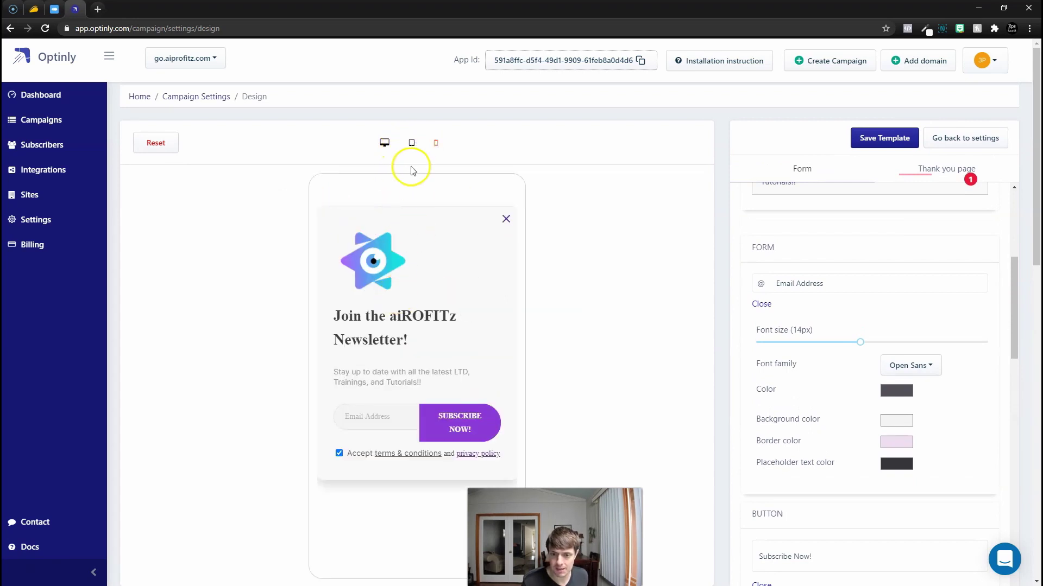
- Correct the popup title to read 'Join the aiPROFITz Email List!'
{"action": "left_click", "coordinate": [413, 147]}
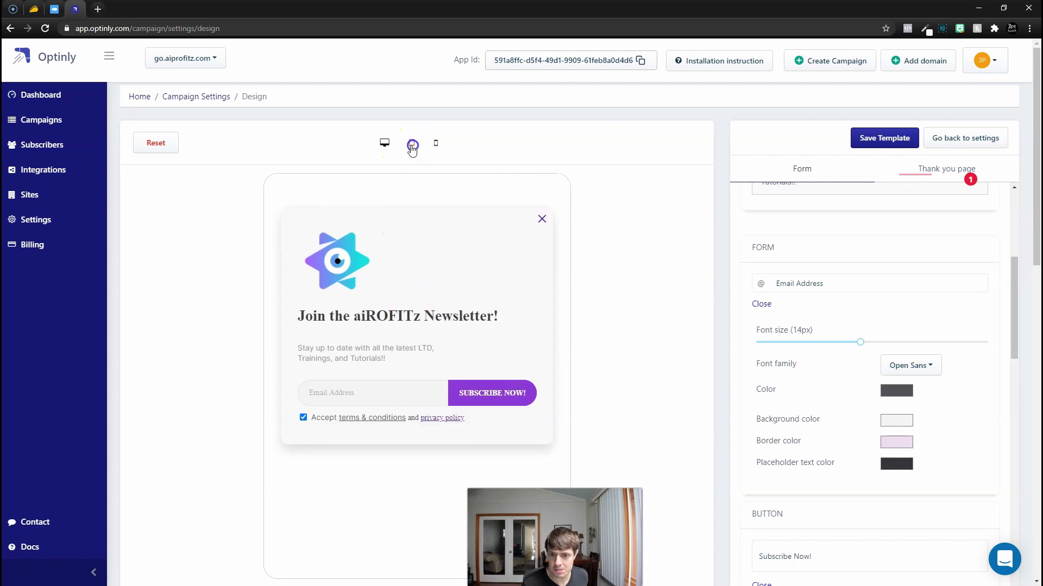
{"action": "scroll", "coordinate": [796, 340], "scroll_direction": "up", "scroll_amount": 5}
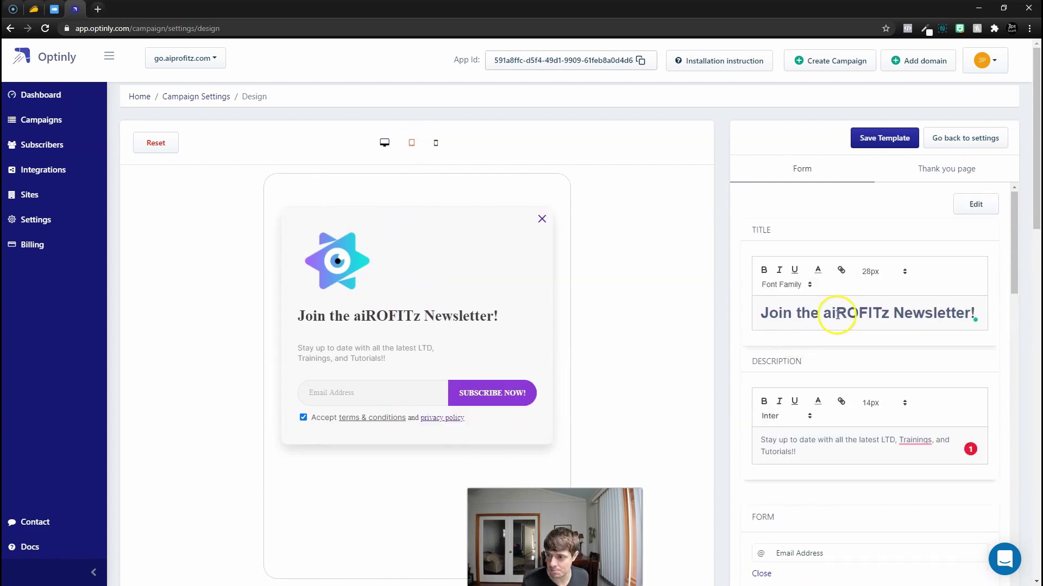
{"action": "type", "text": "P"}
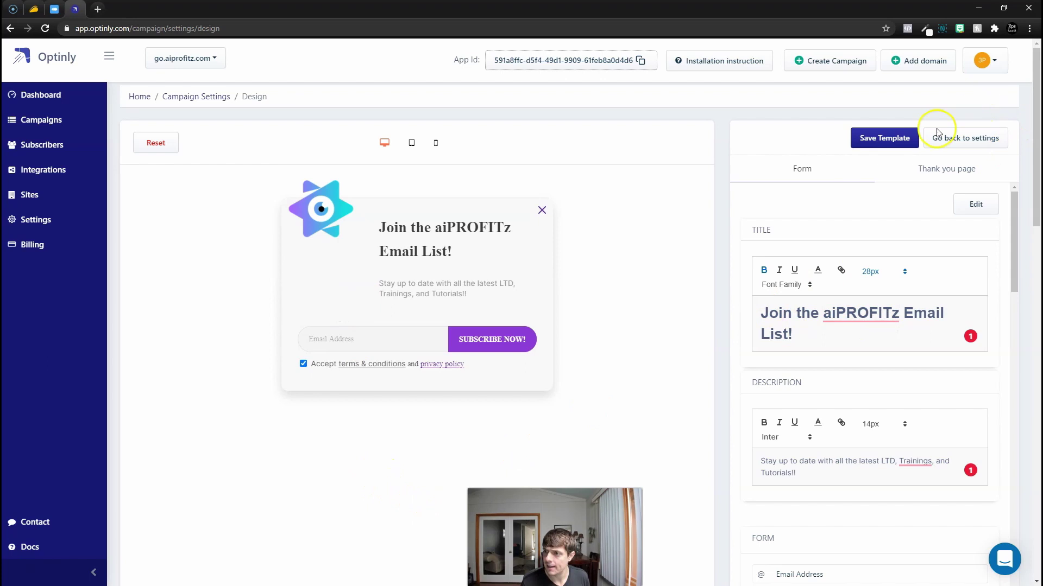
- Turn on 'Redirect after subscribe' and paste the aiprofitz.com thank-you-newsletter page URL
{"action": "left_click", "coordinate": [933, 177]}
{"action": "left_click", "coordinate": [764, 369]}
{"action": "left_click", "coordinate": [807, 395]}
{"action": "type", "text": "https://aiprofitz.com/thank-you-newsletter"}
- Save the popup template and dismiss the success message
{"action": "left_click", "coordinate": [882, 123]}
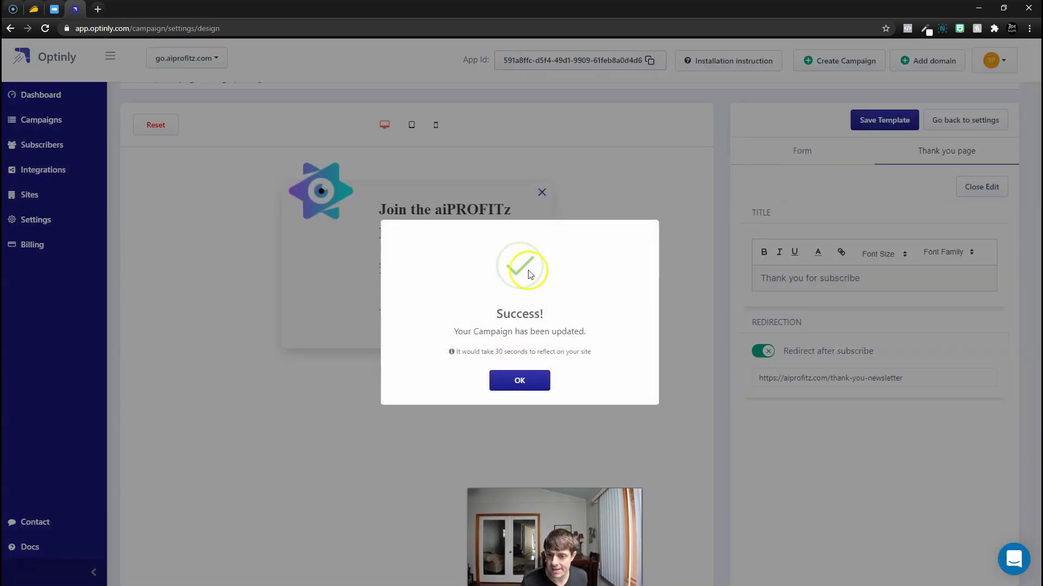
{"action": "left_click", "coordinate": [520, 381]}
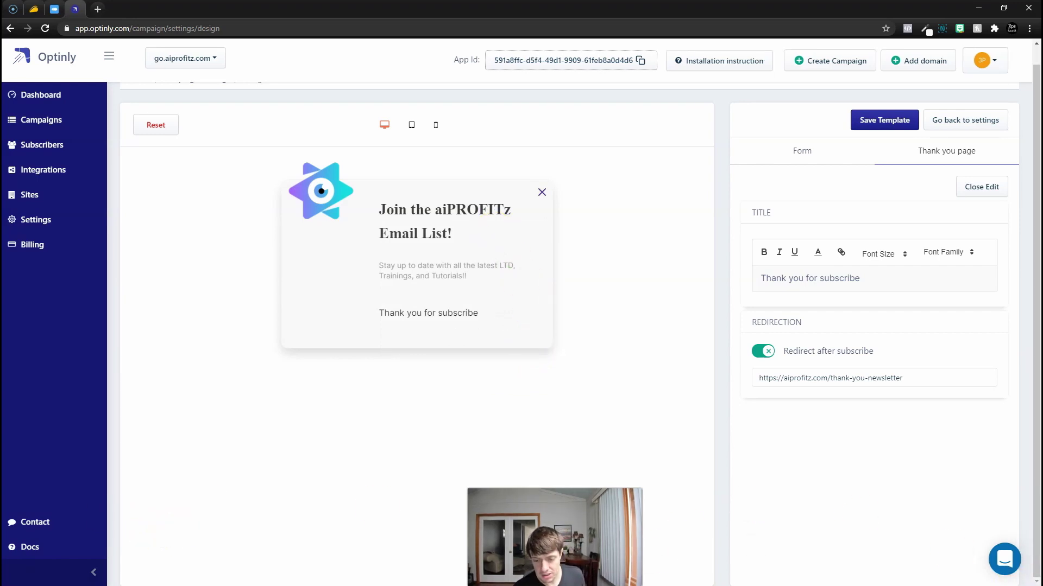
{"action": "scroll", "coordinate": [369, 173], "scroll_direction": "up", "scroll_amount": 1}
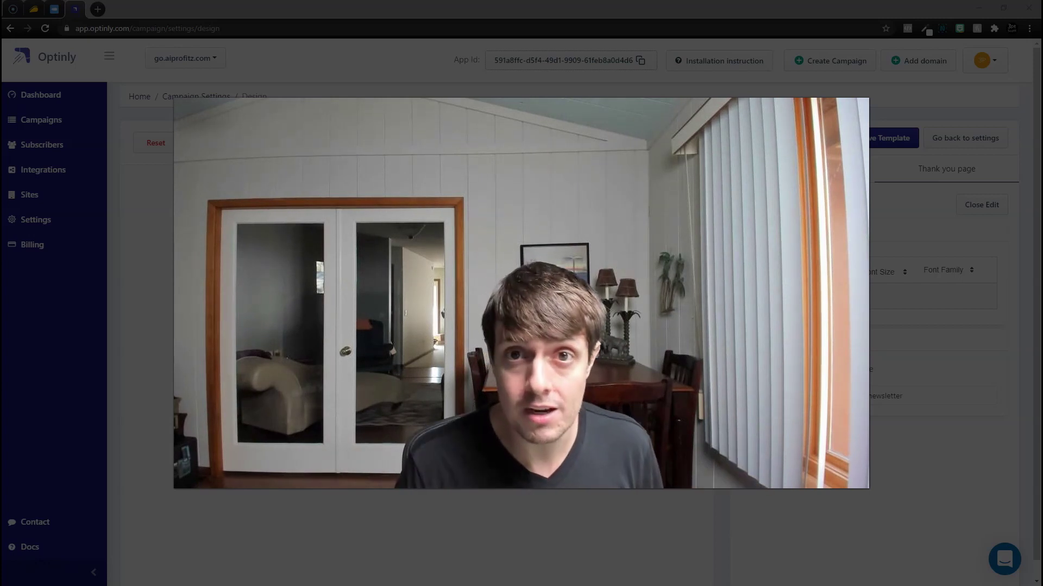
- Leave the campaign design page for the Optinly dashboard
{"action": "left_click", "coordinate": [211, 486]}
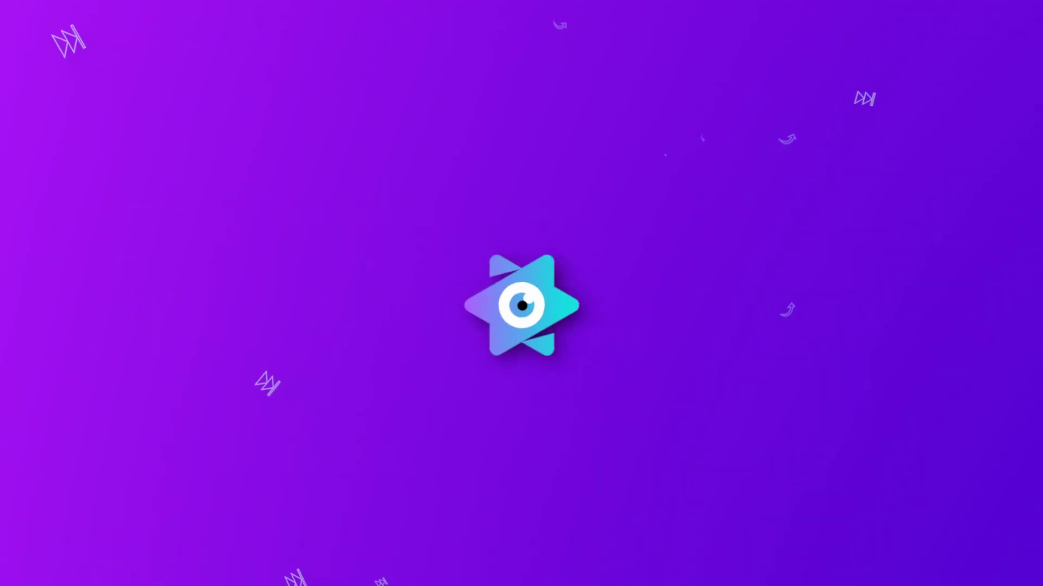
- In the new tab, search Google News for 'best email marketing trends'
{"action": "left_click", "coordinate": [103, 12]}
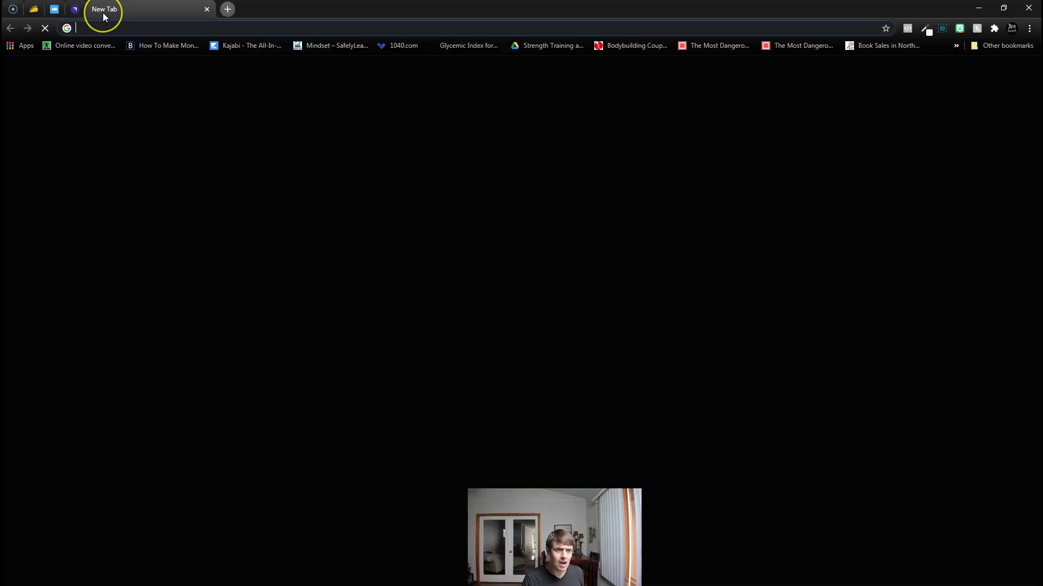
{"action": "type", "text": "google news"}
{"action": "key", "text": "Return"}
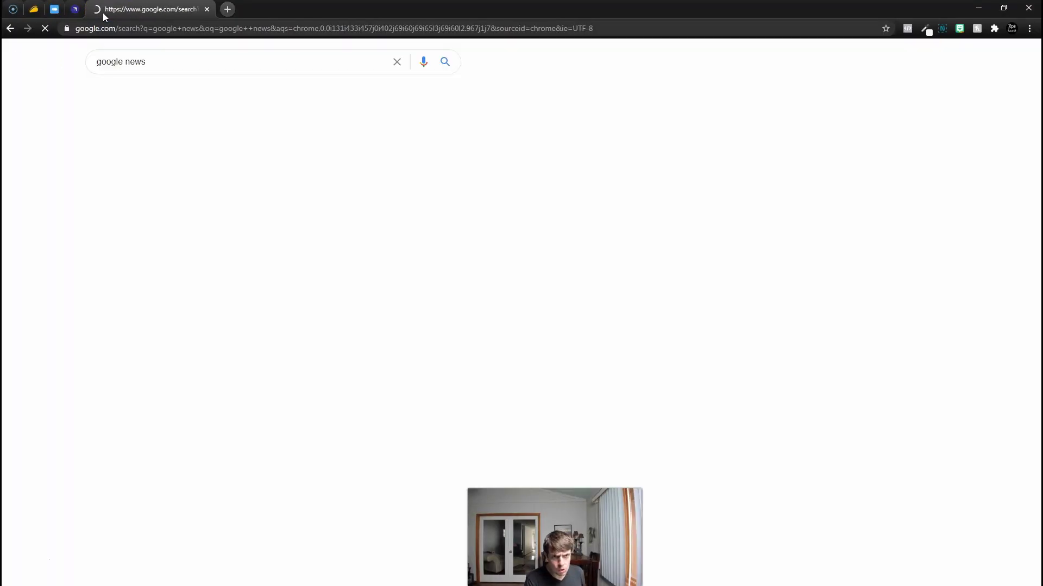
{"action": "left_click", "coordinate": [149, 92]}
{"action": "triple_click", "coordinate": [162, 62]}
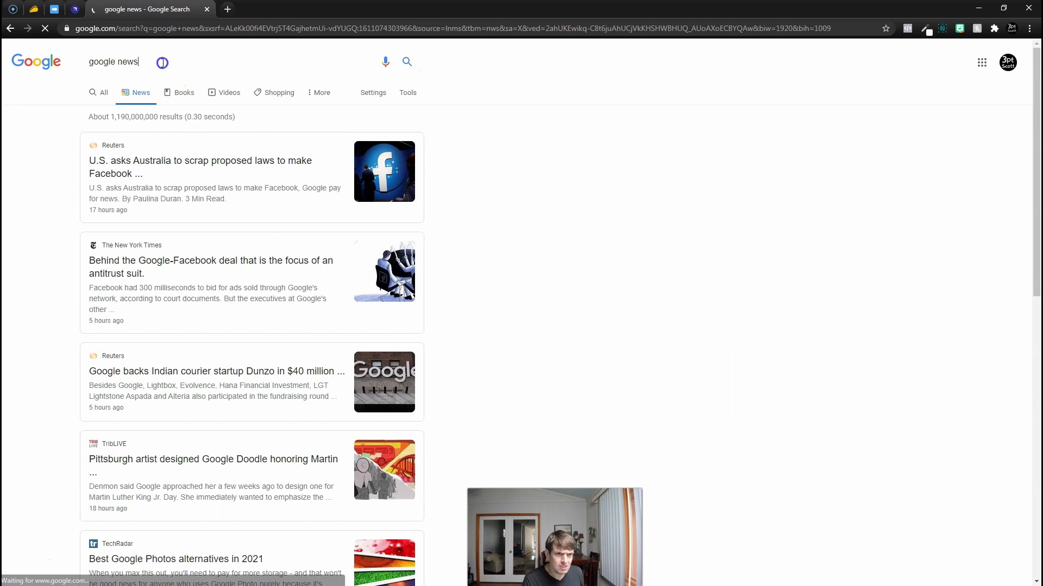
{"action": "type", "text": "best email mar"}
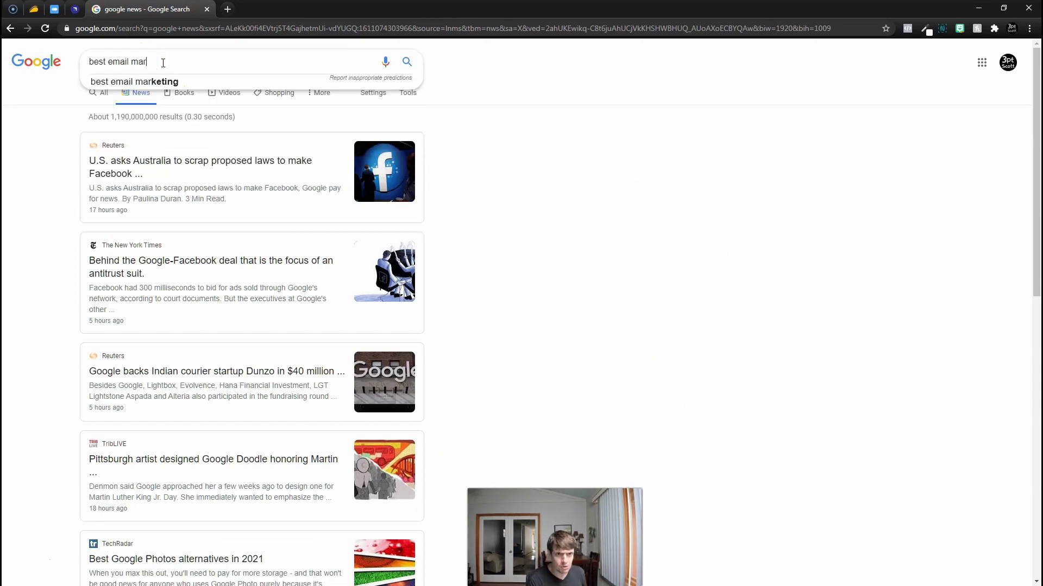
{"action": "type", "text": "keting trends"}
{"action": "key", "text": "Return"}
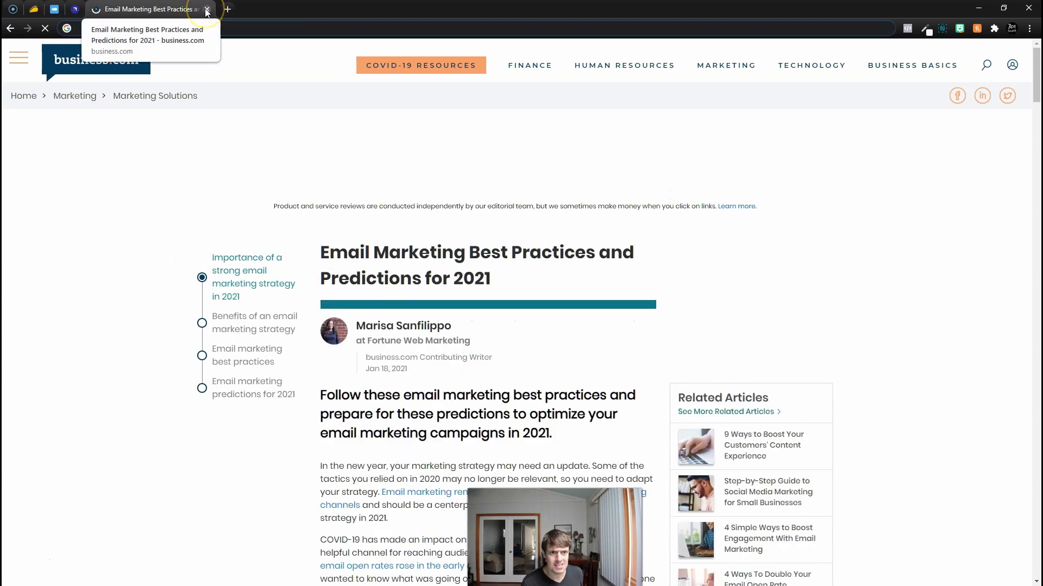
- Close the article tab and start a new Switchy link with the aiPROFITz Facebook pixel
{"action": "left_click", "coordinate": [207, 11]}
{"action": "left_click", "coordinate": [948, 202]}
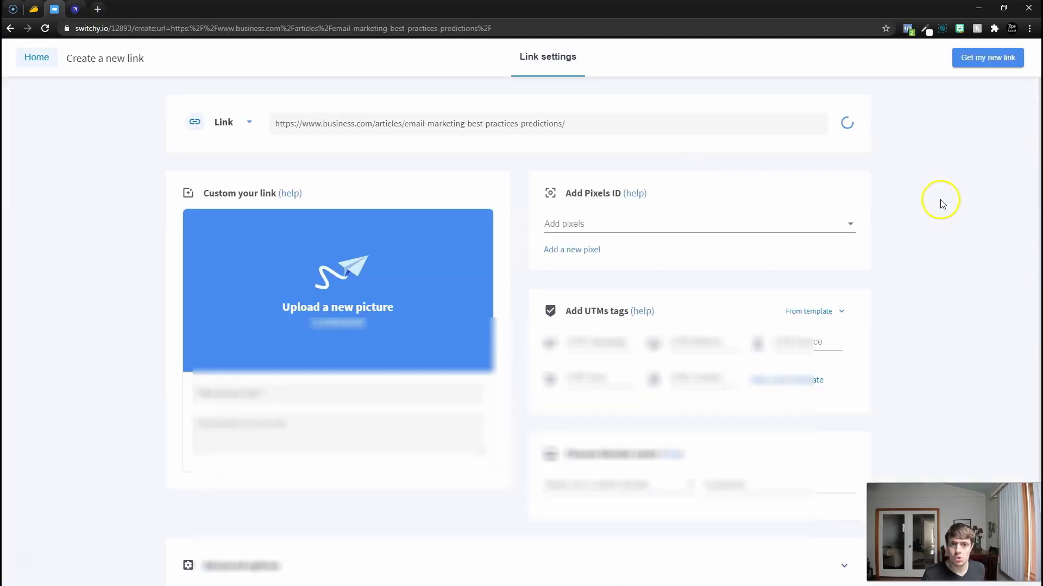
{"action": "left_click", "coordinate": [598, 222]}
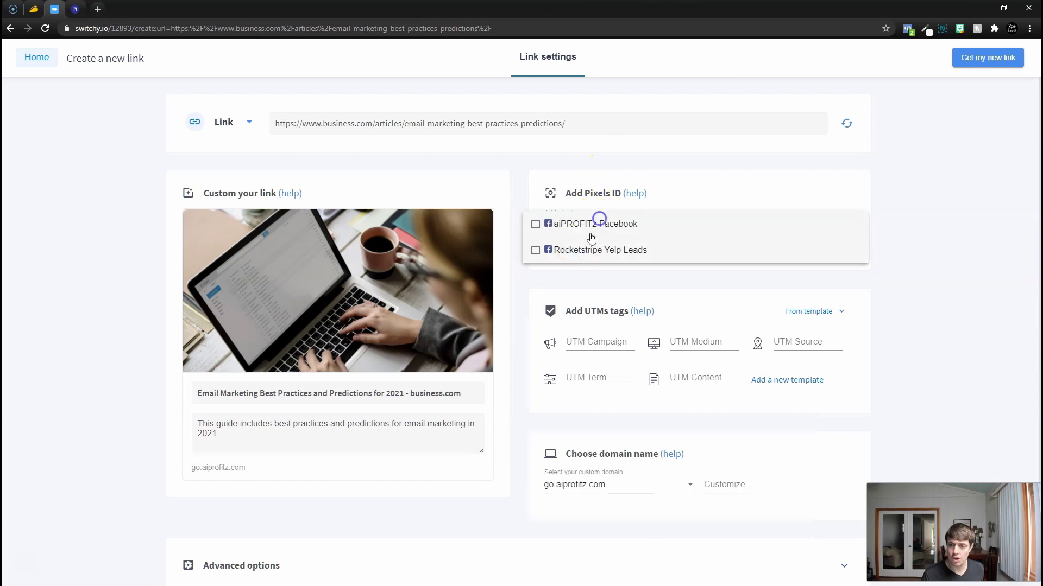
{"action": "left_click", "coordinate": [555, 223]}
{"action": "left_click", "coordinate": [893, 370]}
- Enter the custom slug best-marketing-trends-2021 for the link
{"action": "scroll", "coordinate": [893, 348], "scroll_direction": "down", "scroll_amount": 2}
{"action": "scroll", "coordinate": [706, 218], "scroll_direction": "up", "scroll_amount": 2}
{"action": "scroll", "coordinate": [635, 174], "scroll_direction": "down", "scroll_amount": 1}
{"action": "scroll", "coordinate": [642, 230], "scroll_direction": "down", "scroll_amount": 2}
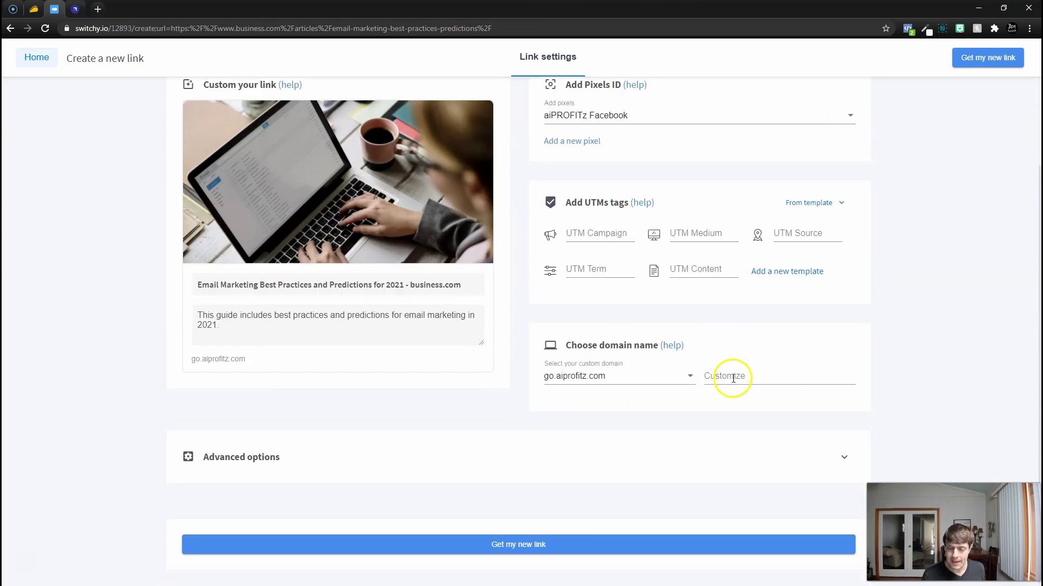
{"action": "left_click", "coordinate": [733, 378]}
{"action": "type", "text": "best-marketing-trends-2021"}
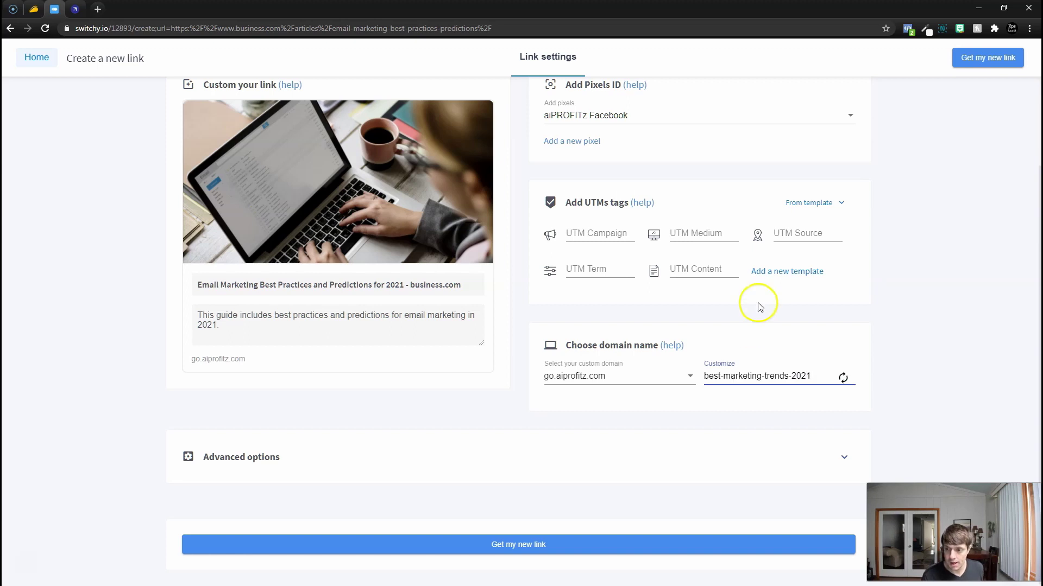
- Expand the link's advanced options, then go back to Optinly
{"action": "left_click", "coordinate": [216, 455]}
{"action": "scroll", "coordinate": [236, 395], "scroll_direction": "down", "scroll_amount": 7}
{"action": "scroll", "coordinate": [372, 187], "scroll_direction": "down", "scroll_amount": 3}
{"action": "scroll", "coordinate": [397, 181], "scroll_direction": "up", "scroll_amount": 1}
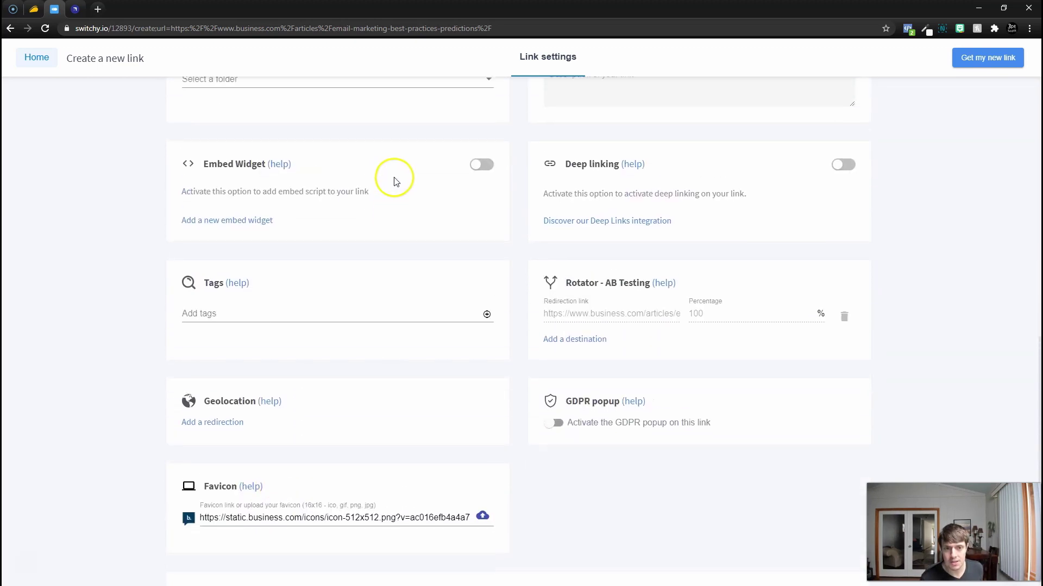
{"action": "left_click", "coordinate": [77, 10]}
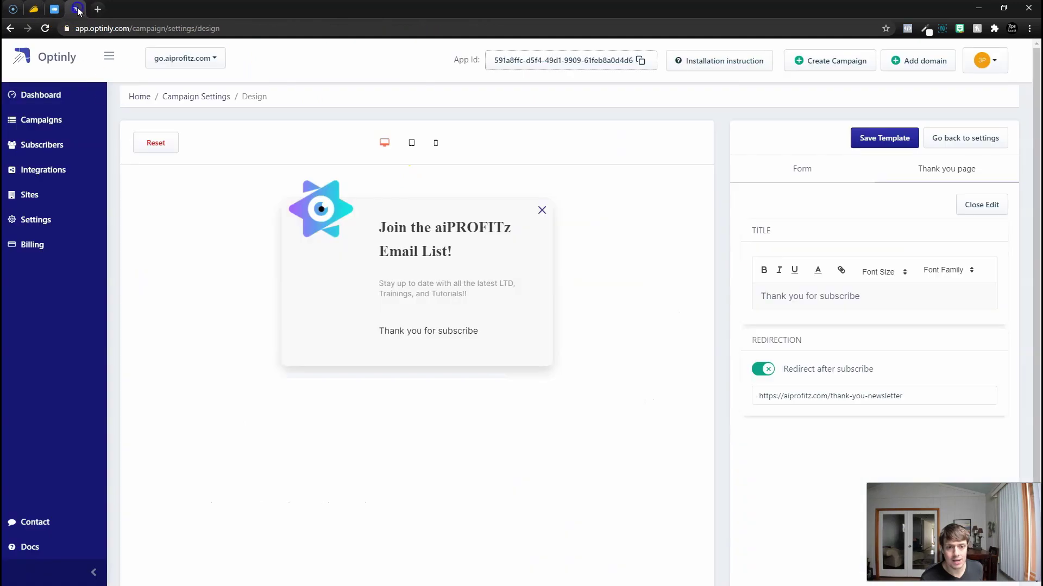
- Copy the JavaScript embed code for go.aiprofitz.com from Optinly's Sites page
{"action": "left_click", "coordinate": [30, 229]}
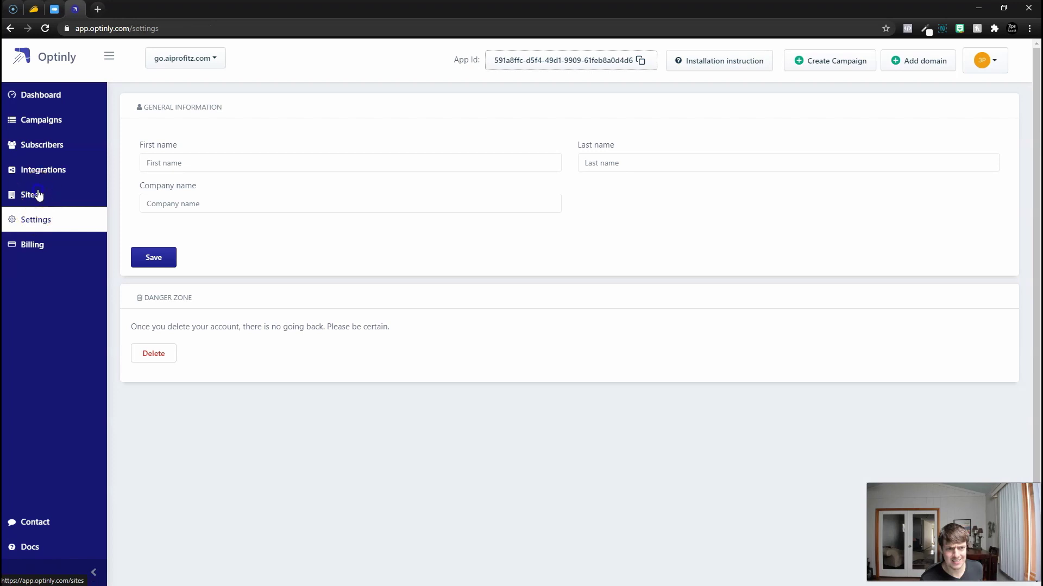
{"action": "left_click", "coordinate": [34, 191]}
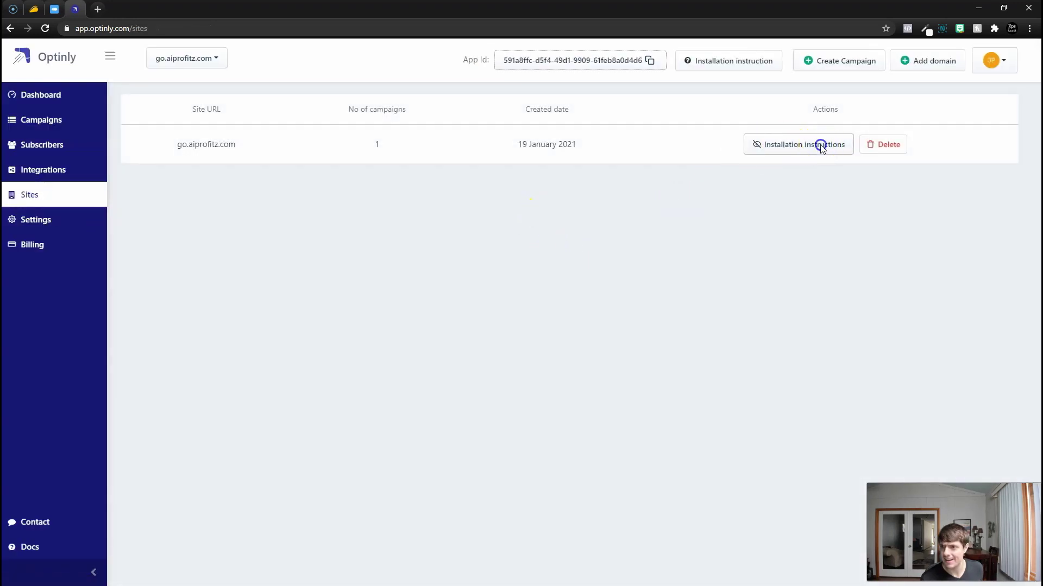
{"action": "left_click", "coordinate": [817, 145]}
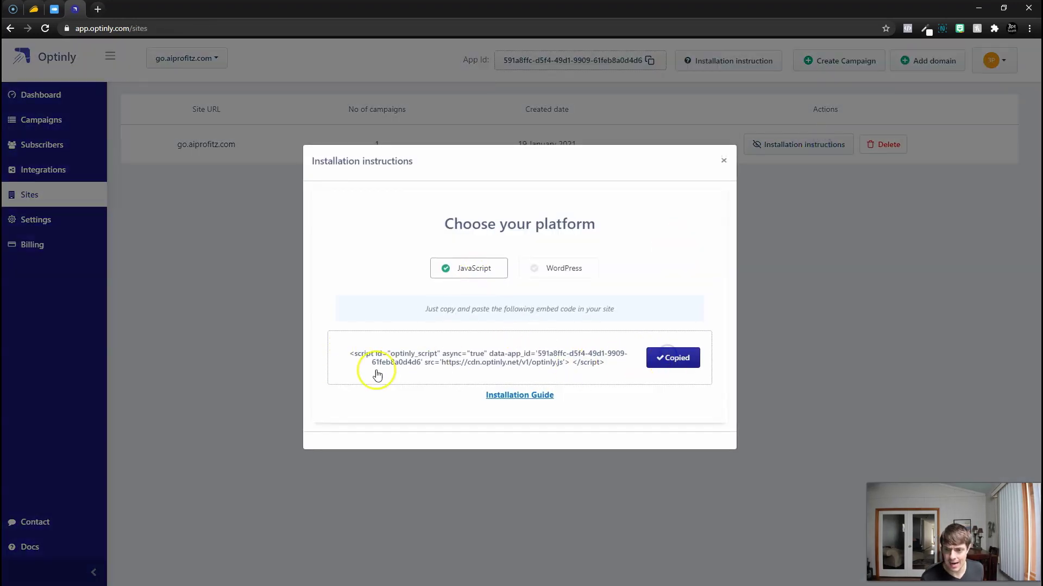
{"action": "left_click", "coordinate": [53, 8]}
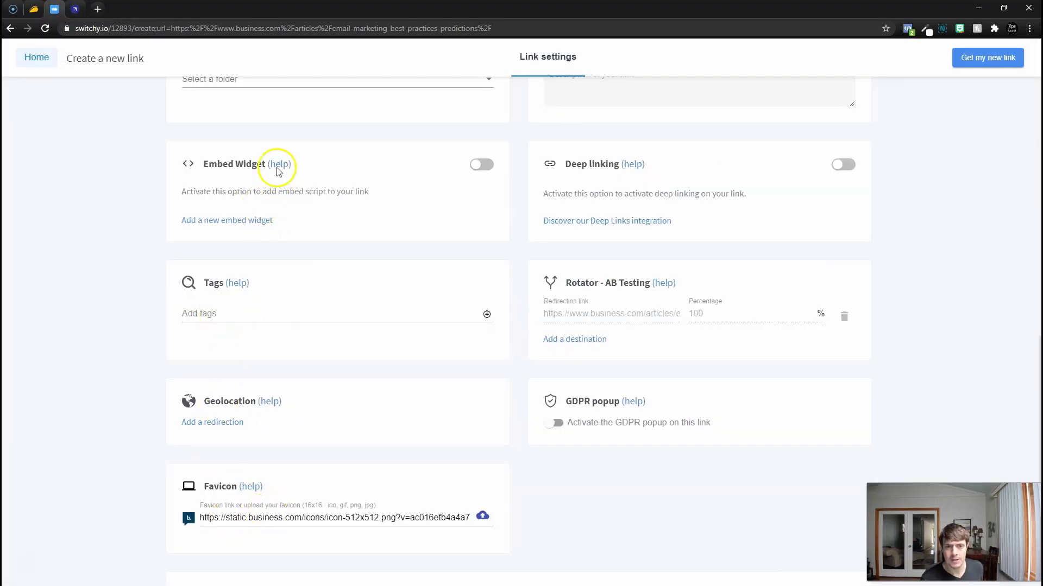
- Create a Switchy embed script named 'Optinly Pixel' holding the pasted Optinly JavaScript
{"action": "left_click", "coordinate": [224, 224]}
{"action": "left_click", "coordinate": [375, 202]}
{"action": "left_click", "coordinate": [376, 303]}
{"action": "key", "text": "ctrl+v"}
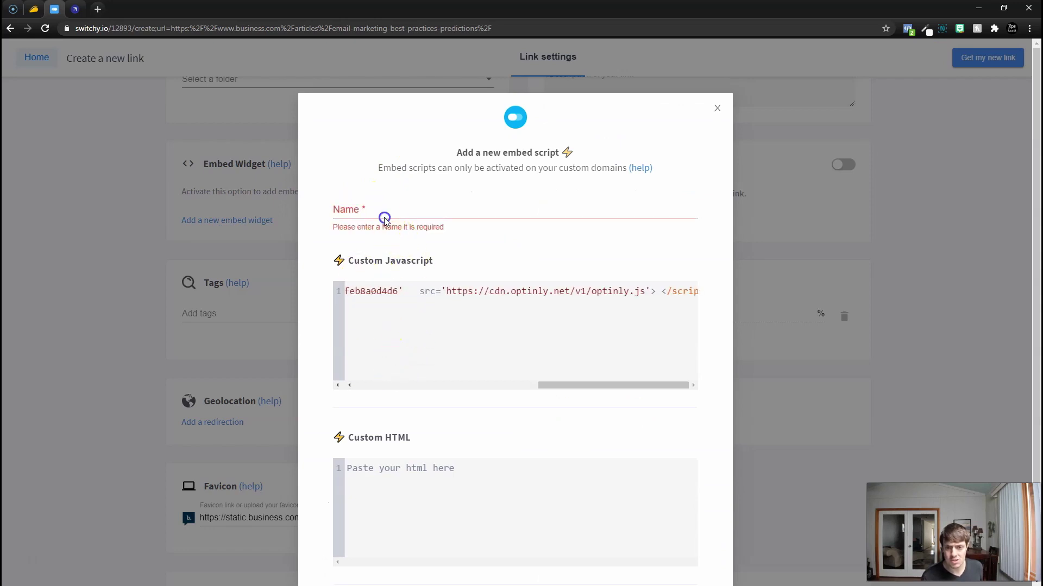
{"action": "left_click", "coordinate": [384, 215]}
{"action": "type", "text": "Optinly"}
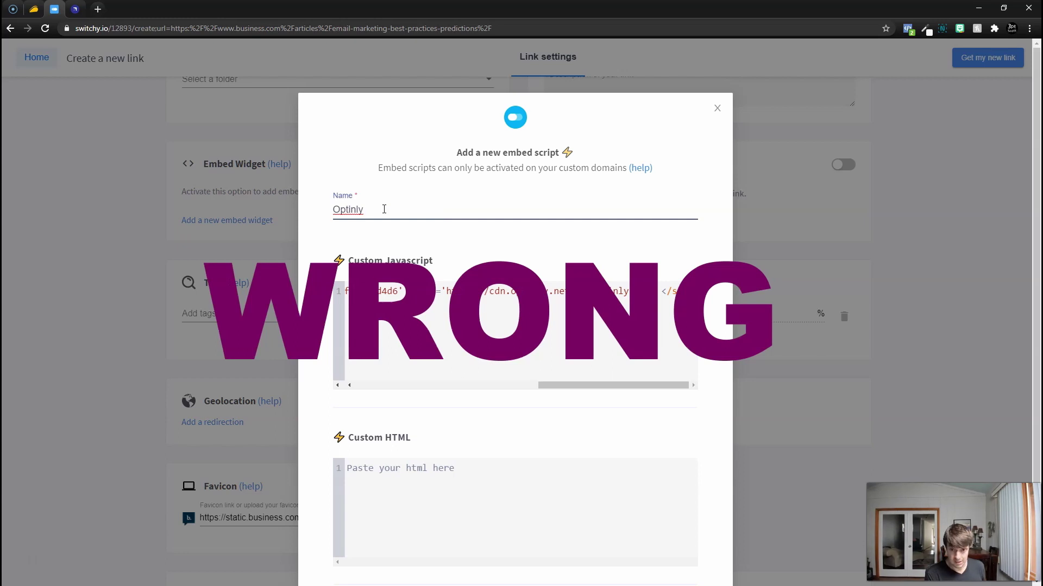
{"action": "type", "text": " Pixel"}
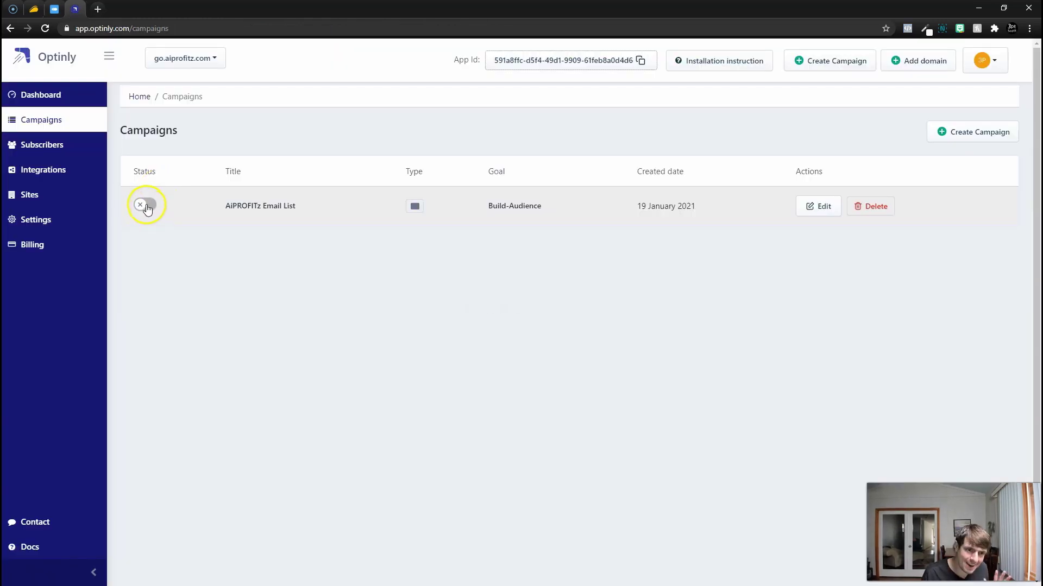
- Switch on the aiPROFITz Email List campaign, confirm, and dismiss the success message
{"action": "left_click", "coordinate": [146, 207]}
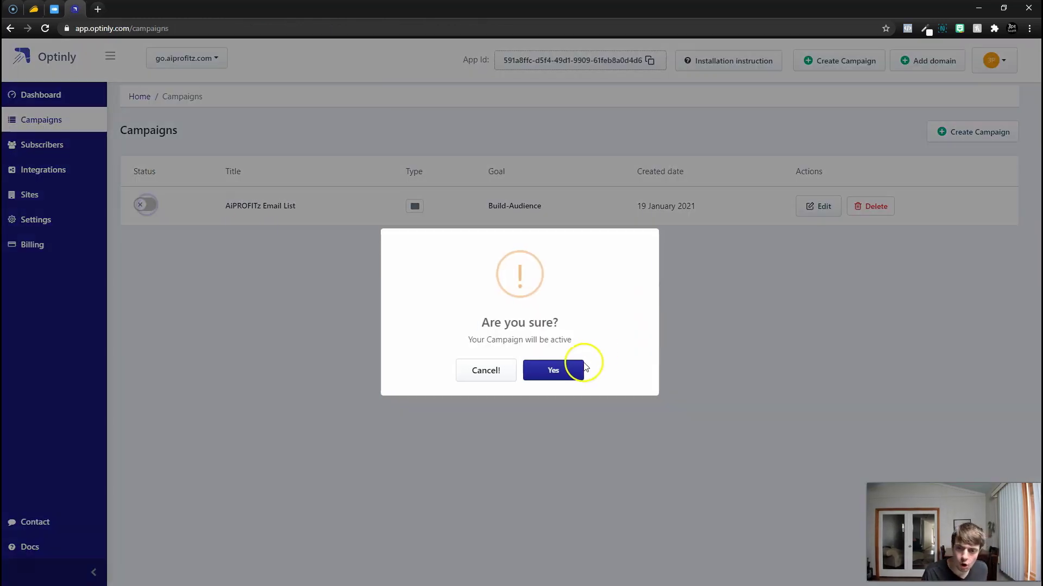
{"action": "left_click", "coordinate": [552, 369]}
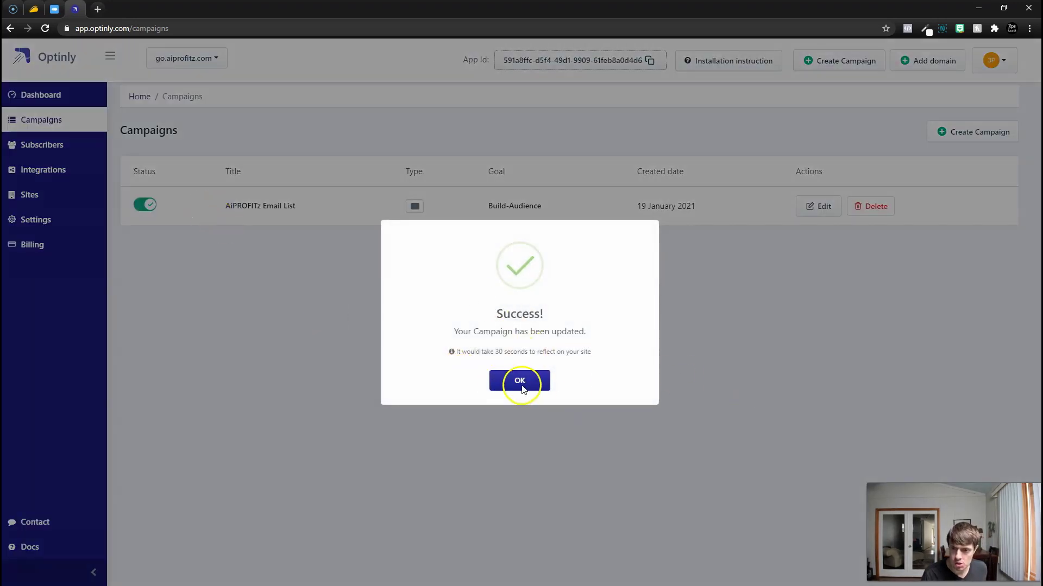
{"action": "left_click", "coordinate": [524, 387]}
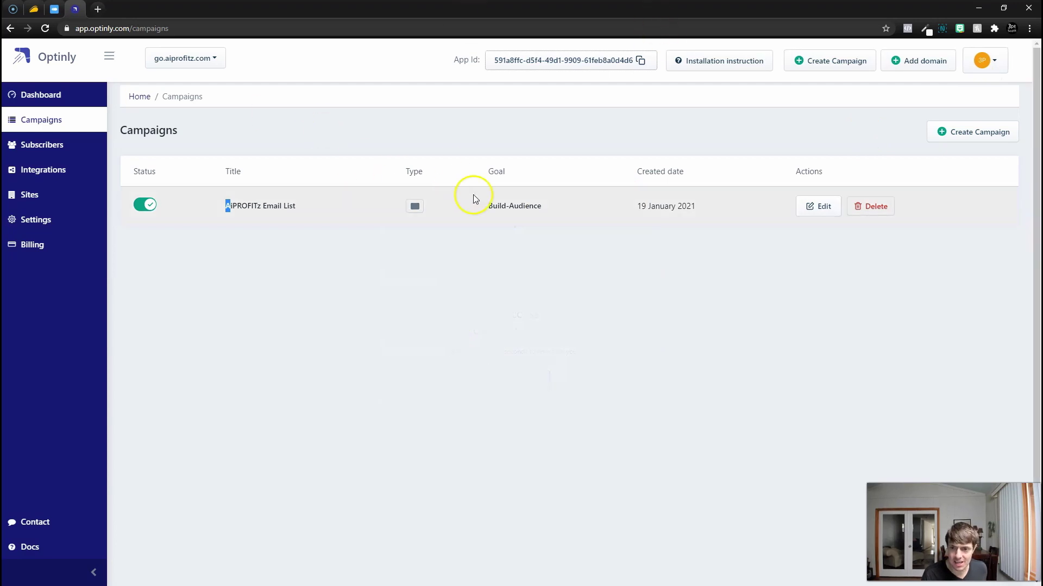
- Review the Optinly dashboard and campaign list, then view the AppSumo Optinly deal page
{"action": "left_click", "coordinate": [41, 94]}
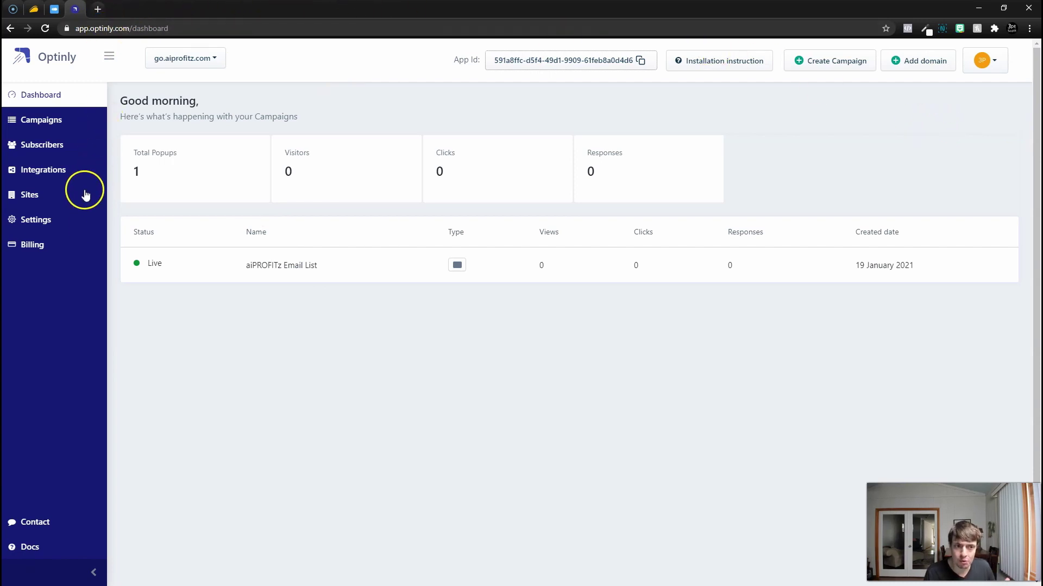
{"action": "left_click", "coordinate": [57, 125]}
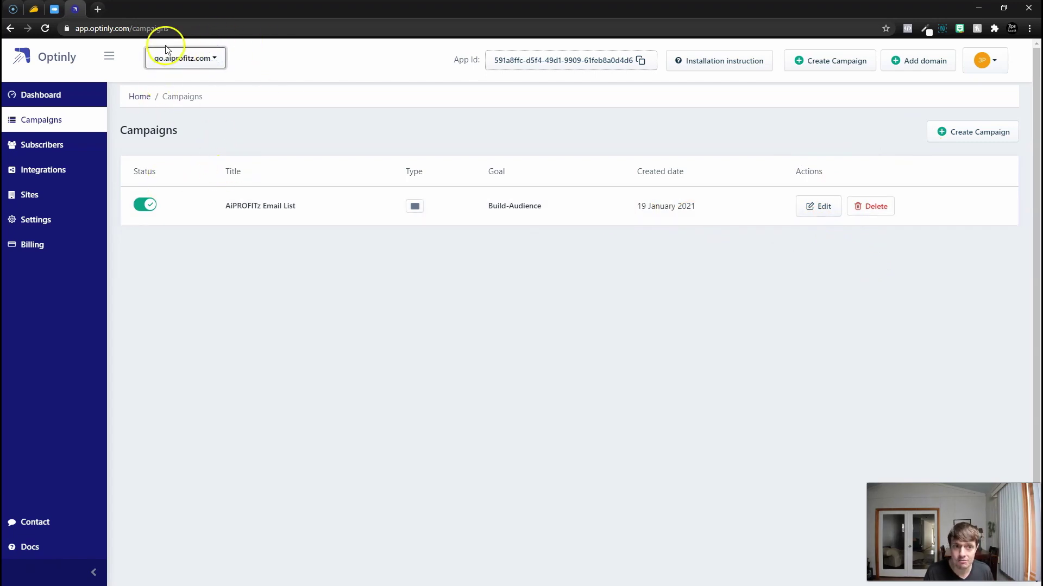
{"action": "left_click", "coordinate": [33, 9]}
{"action": "scroll", "coordinate": [286, 230], "scroll_direction": "down", "scroll_amount": 1}
{"action": "scroll", "coordinate": [286, 231], "scroll_direction": "up", "scroll_amount": 1}
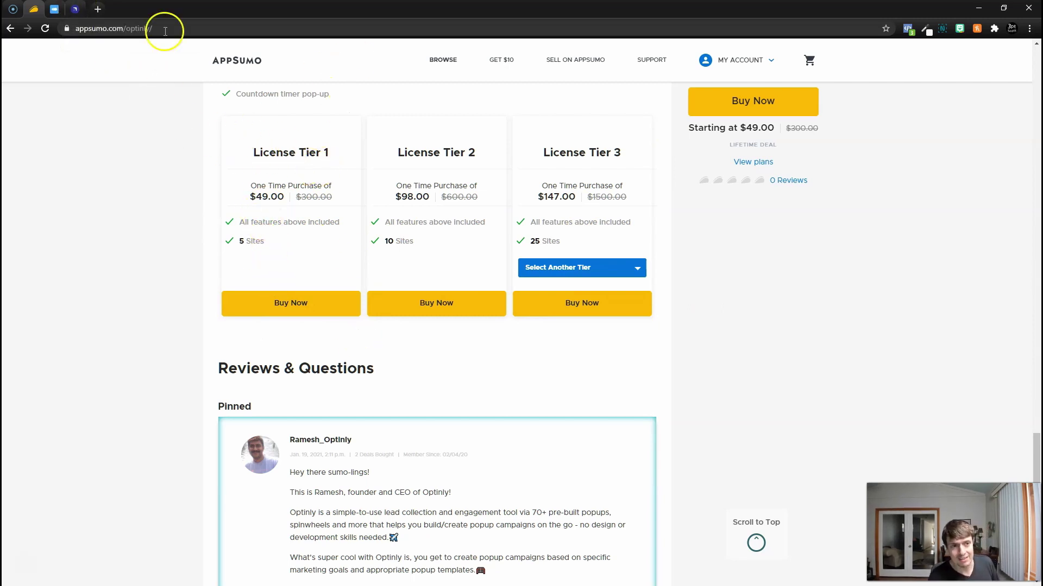
- Look over Optinly's subscribers and integrations, then start connecting SendFox
{"action": "left_click", "coordinate": [75, 10]}
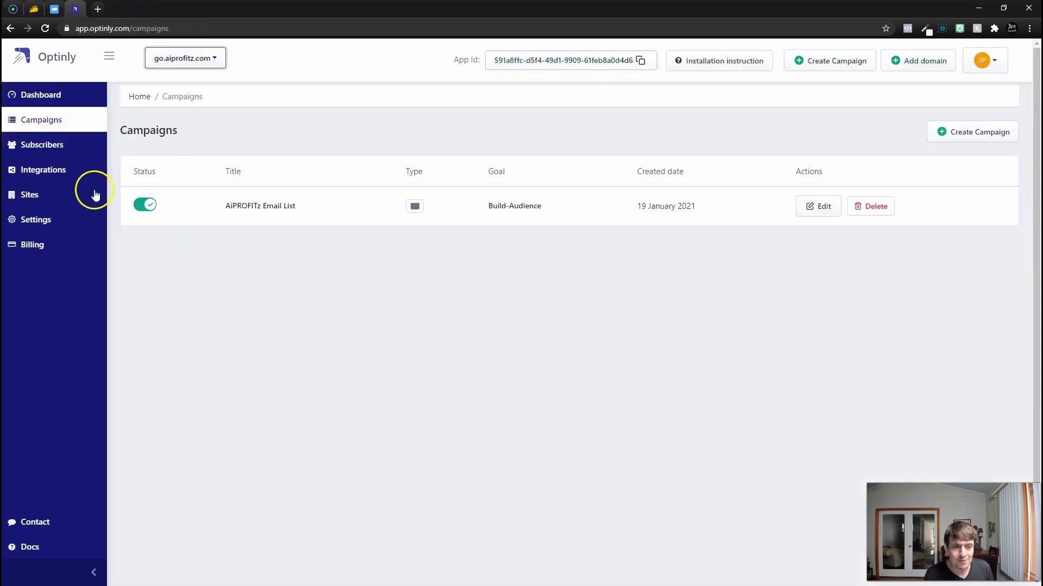
{"action": "left_click", "coordinate": [55, 144]}
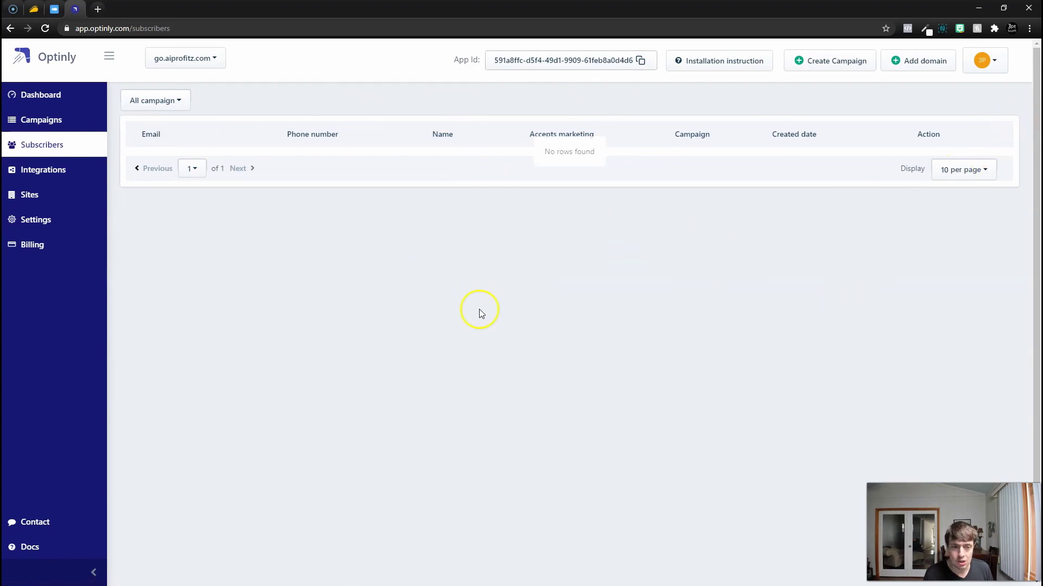
{"action": "left_click", "coordinate": [36, 170]}
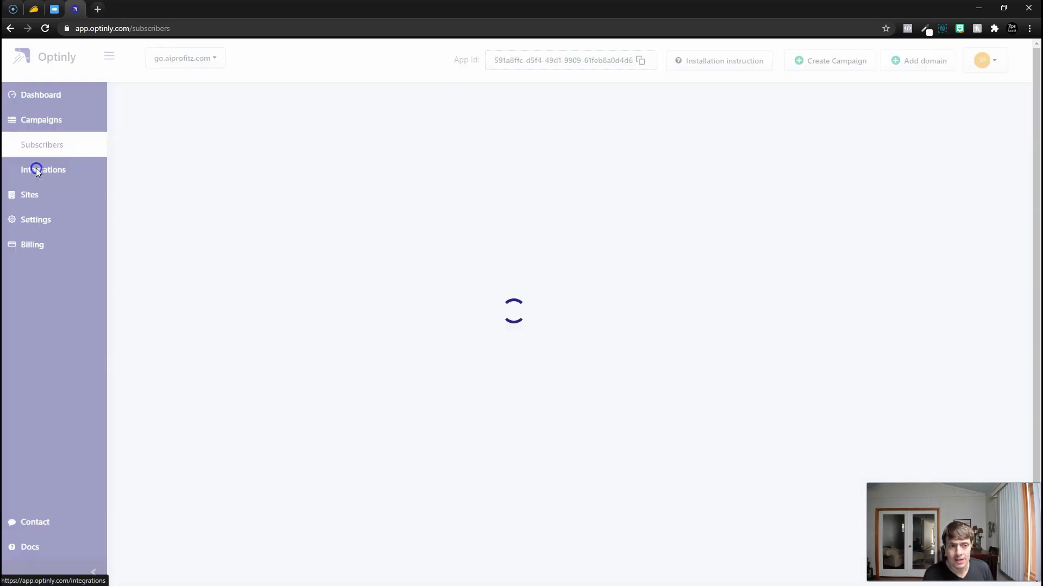
{"action": "scroll", "coordinate": [479, 322], "scroll_direction": "down", "scroll_amount": 1}
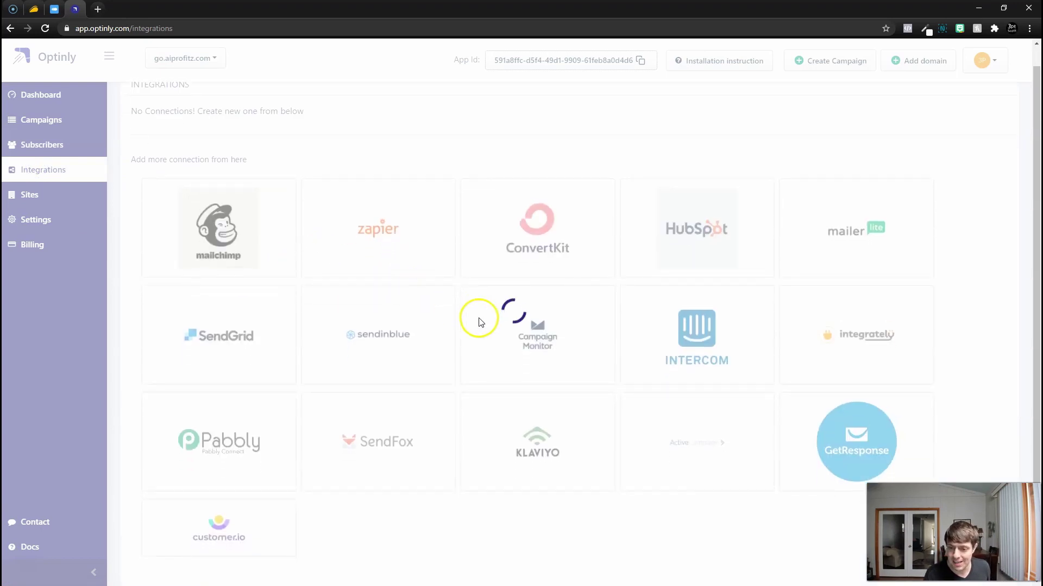
{"action": "left_click", "coordinate": [376, 454]}
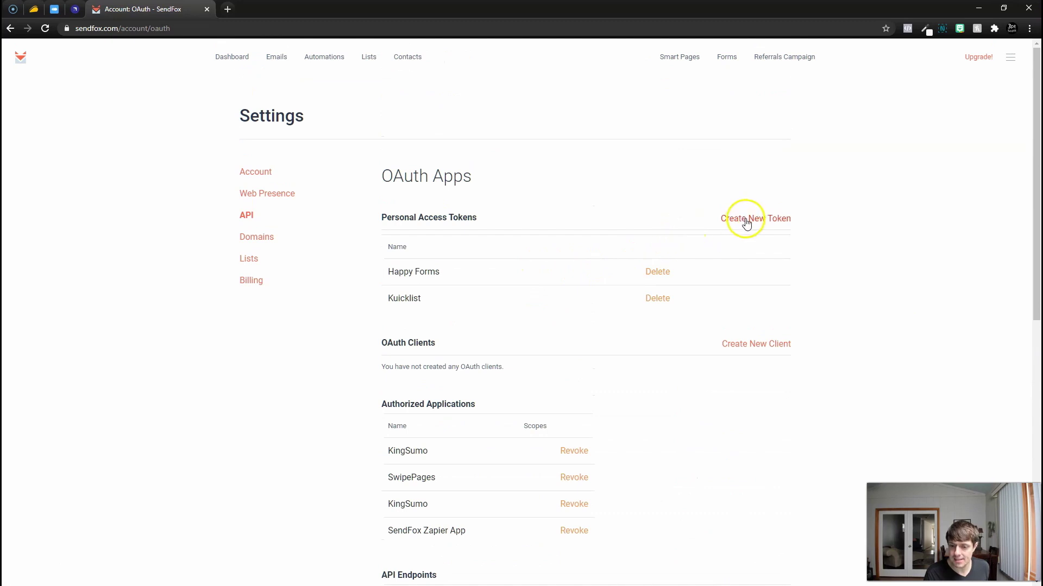
- Create a SendFox personal access token named 'Optinly'
{"action": "left_click", "coordinate": [747, 220]}
{"action": "left_click", "coordinate": [325, 227]}
{"action": "type", "text": "Optin"}
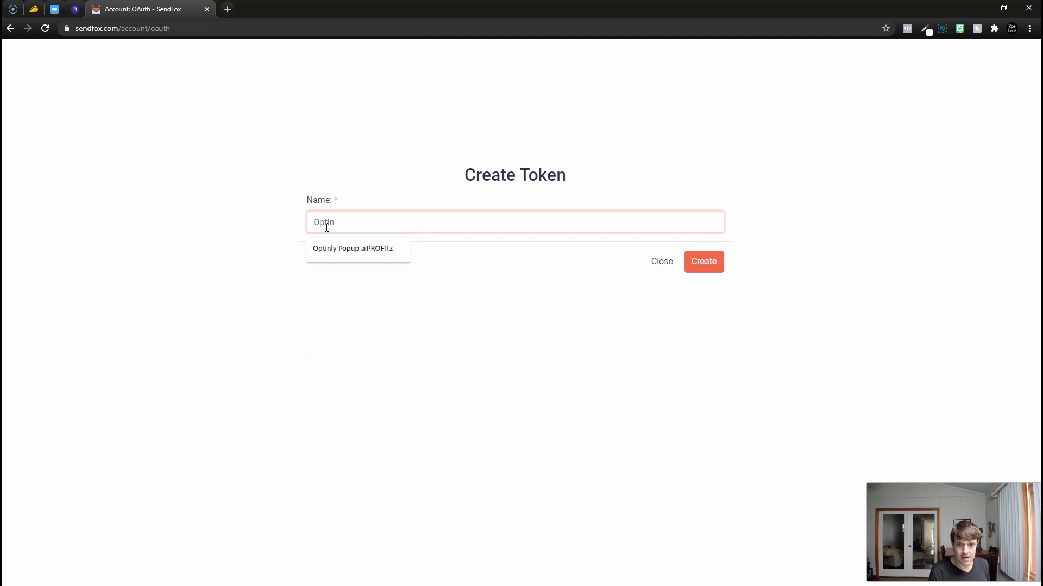
{"action": "type", "text": "ly"}
{"action": "left_click", "coordinate": [704, 259]}
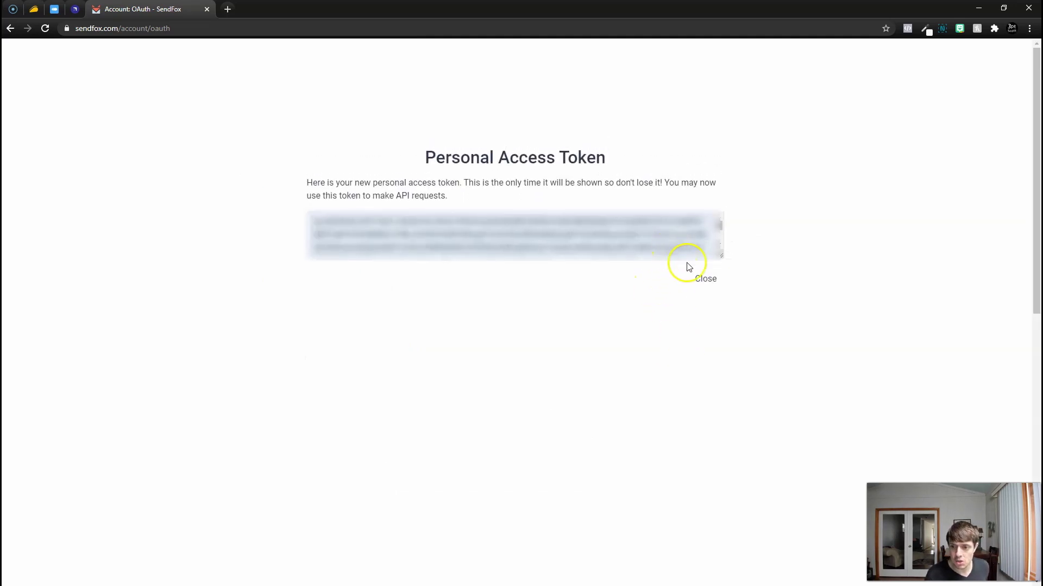
- Copy the new token into Optinly's SendFox API key field
{"action": "triple_click", "coordinate": [673, 236]}
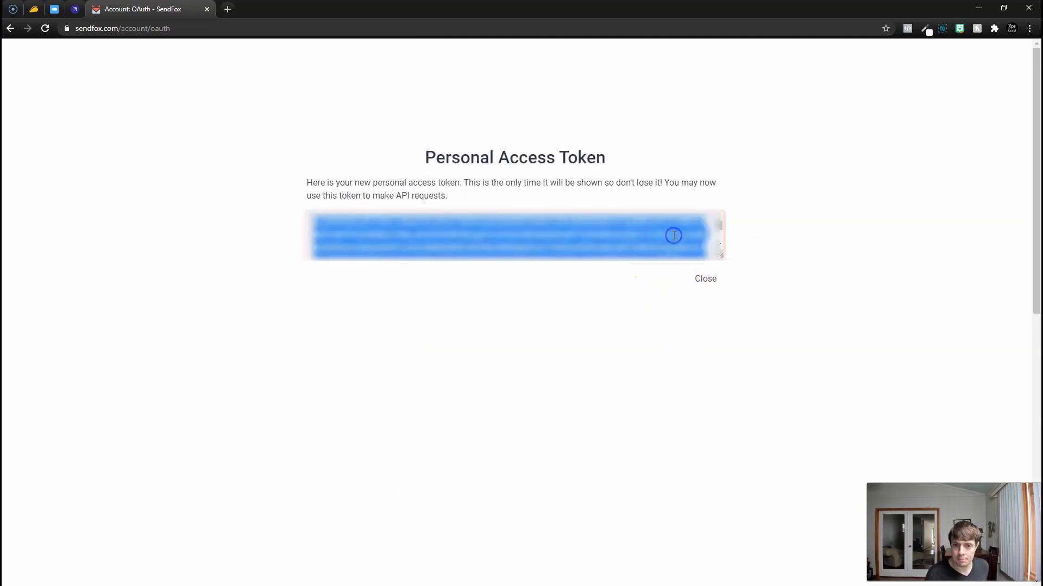
{"action": "key", "text": "ctrl+c"}
{"action": "key", "text": "ctrl+shift+Tab"}
{"action": "left_click", "coordinate": [409, 233]}
- Validate the pasted SendFox API key, link an audience list, and save the integration
{"action": "key", "text": "ctrl+v"}
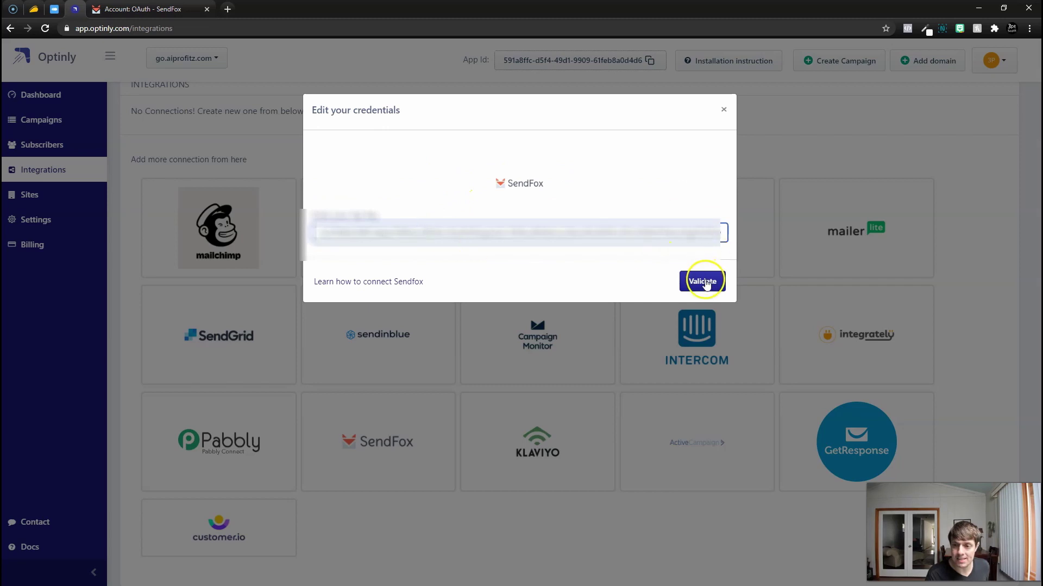
{"action": "left_click", "coordinate": [705, 284]}
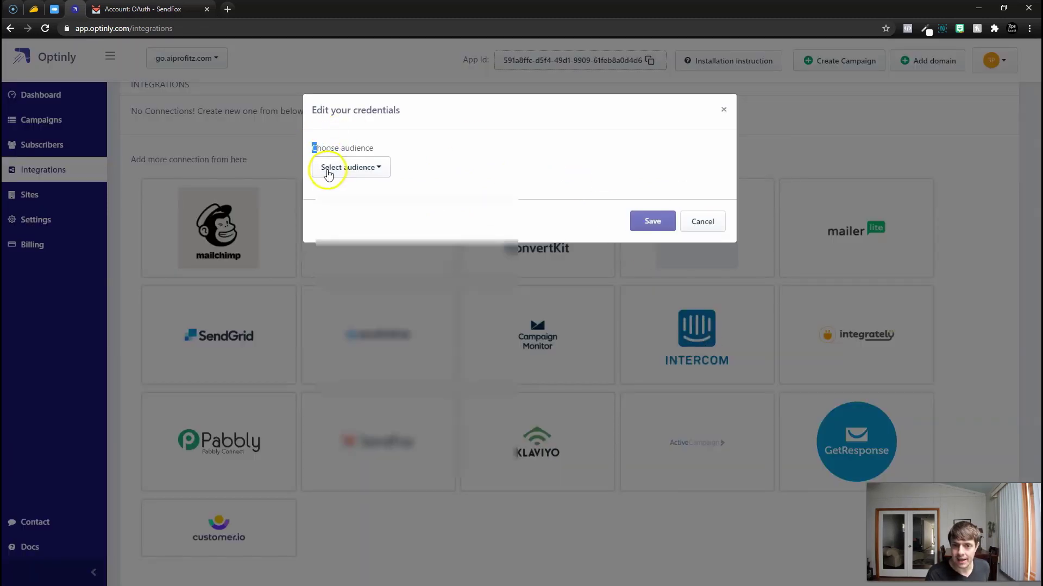
{"action": "left_click", "coordinate": [337, 168]}
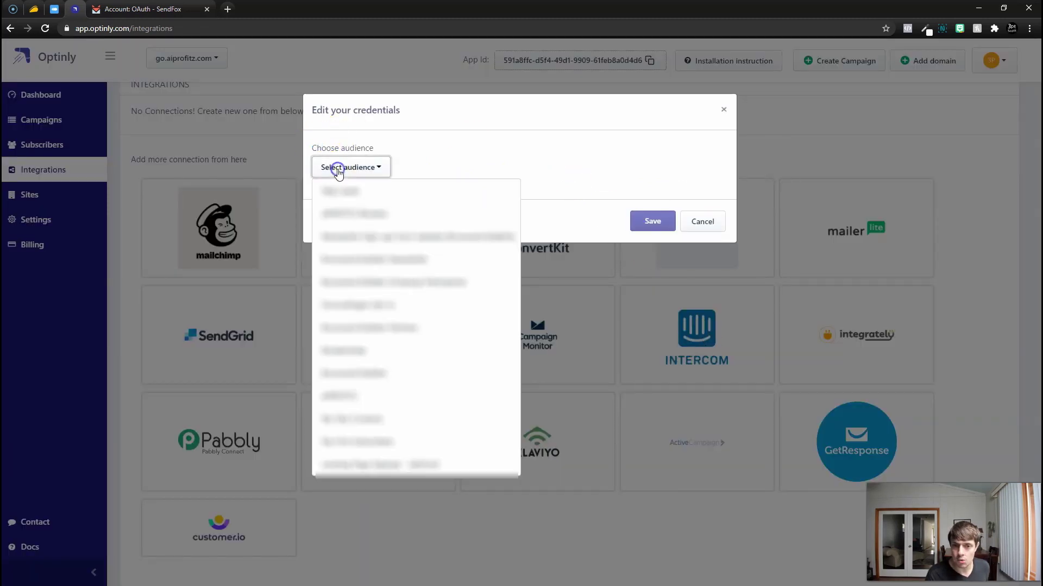
{"action": "left_click", "coordinate": [385, 417]}
{"action": "left_click", "coordinate": [665, 224]}
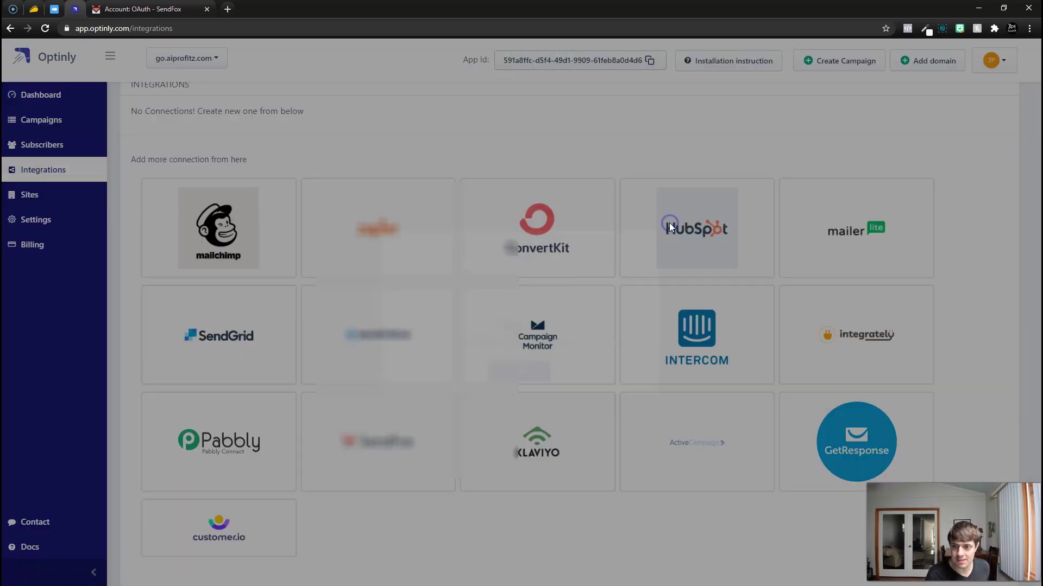
{"action": "left_click", "coordinate": [519, 370]}
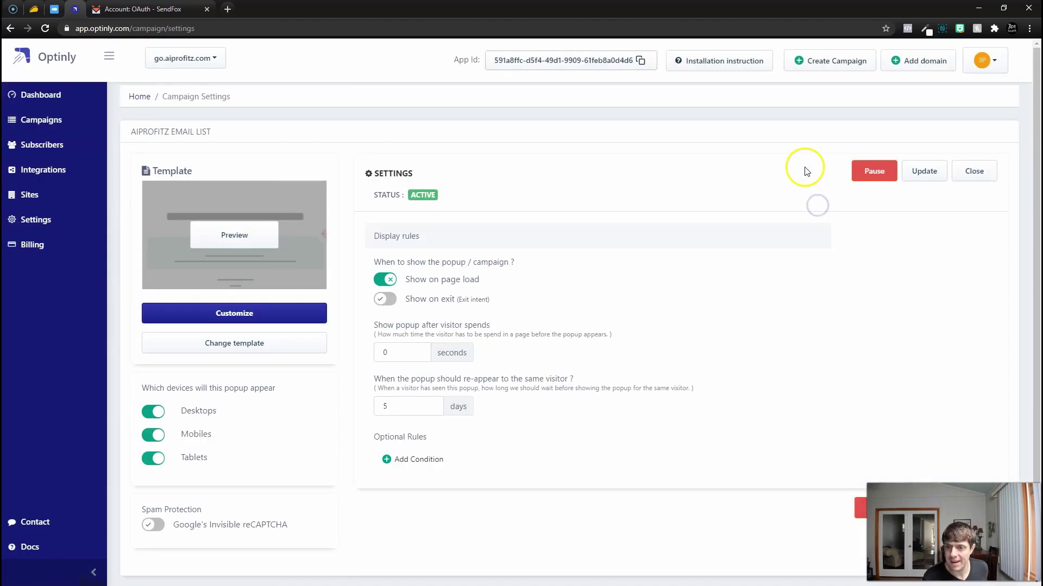
- Review the popup design in the editor and test its Subscribe Now action
{"action": "left_click", "coordinate": [227, 315]}
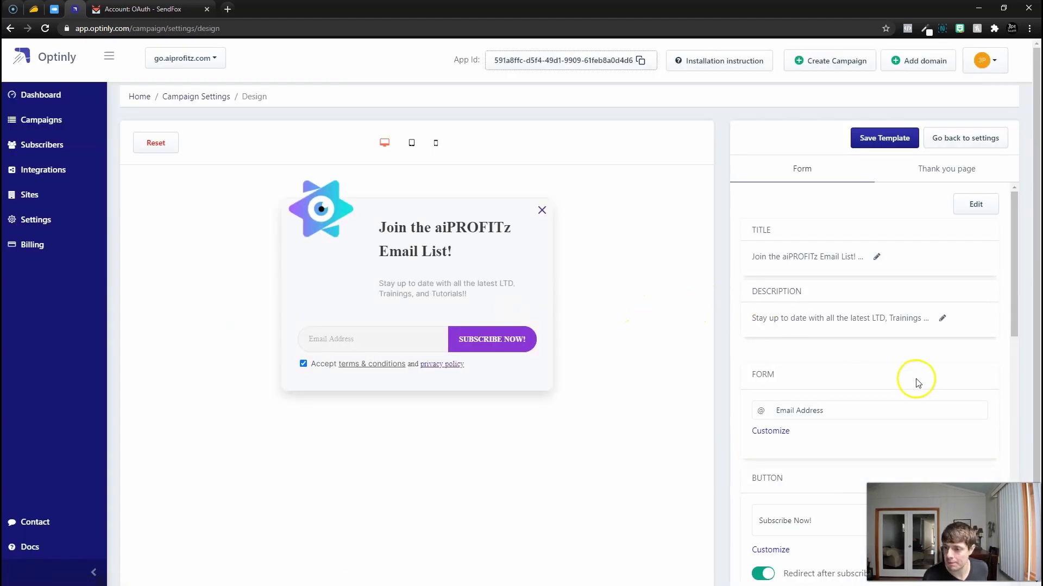
{"action": "scroll", "coordinate": [914, 383], "scroll_direction": "down", "scroll_amount": 5}
{"action": "scroll", "coordinate": [913, 386], "scroll_direction": "down", "scroll_amount": 5}
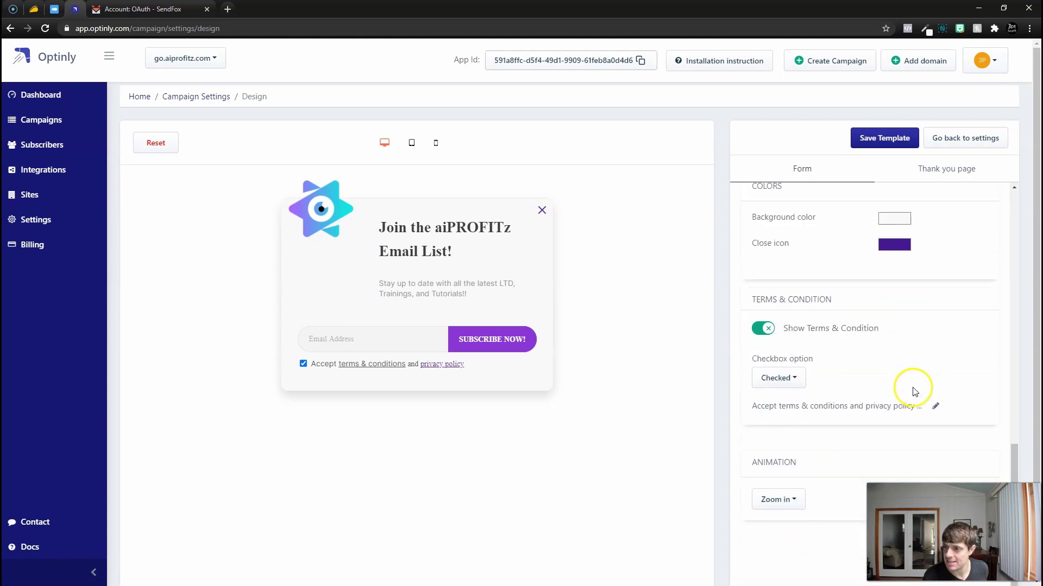
{"action": "scroll", "coordinate": [847, 435], "scroll_direction": "up", "scroll_amount": 4}
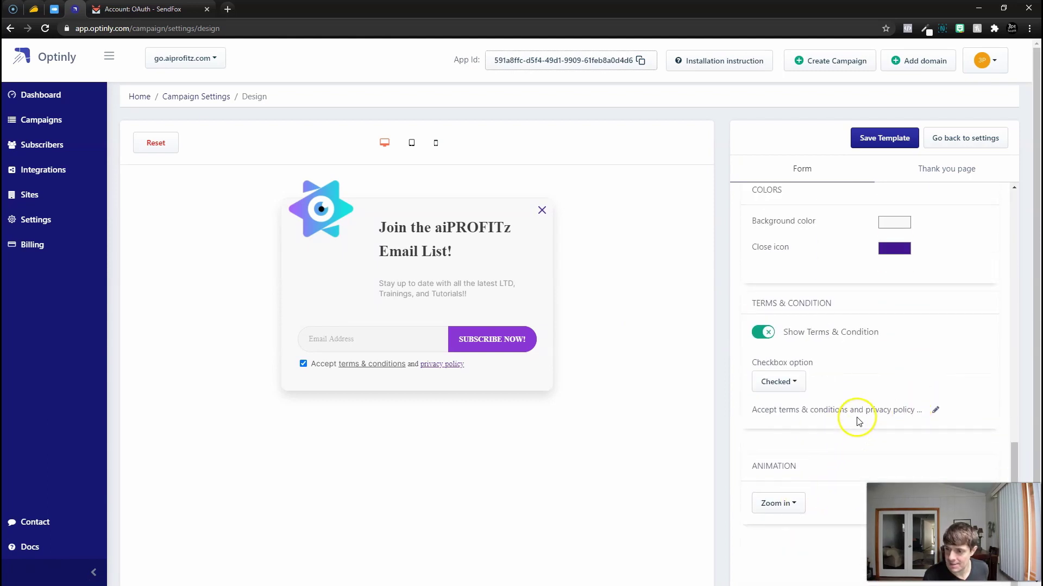
{"action": "scroll", "coordinate": [883, 390], "scroll_direction": "up", "scroll_amount": 2}
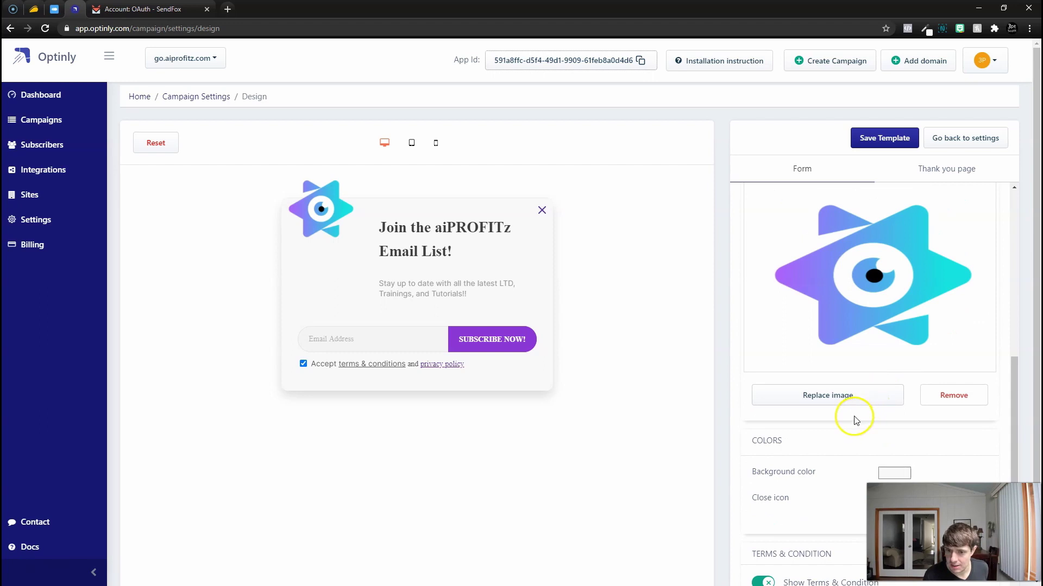
{"action": "left_click", "coordinate": [482, 352]}
{"action": "scroll", "coordinate": [834, 353], "scroll_direction": "up", "scroll_amount": 5}
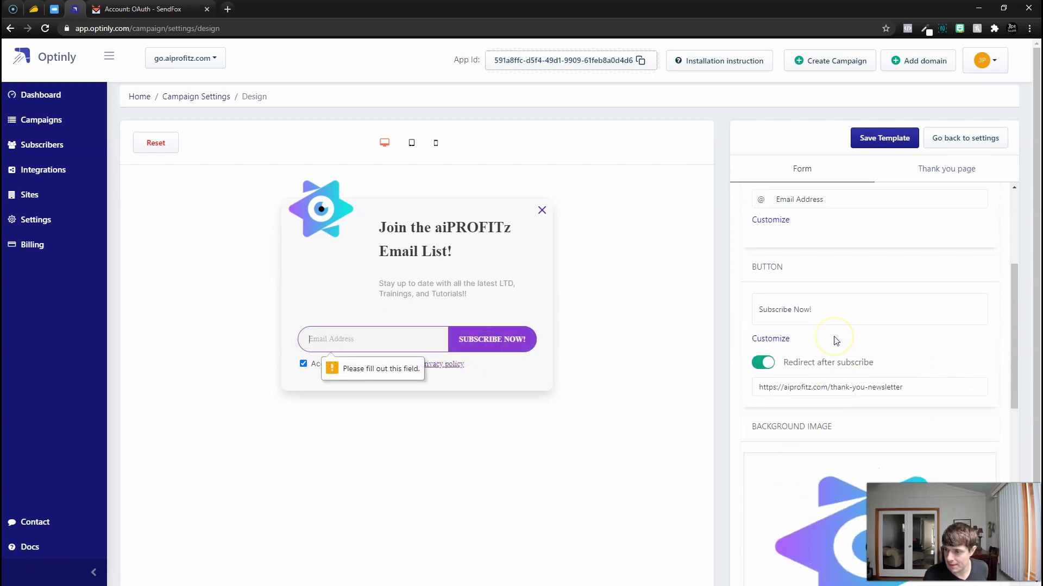
- Load the best-marketing-trends-2021 short link incognito and check the Custom Website guide's script-pasting step
{"action": "left_click", "coordinate": [47, 97]}
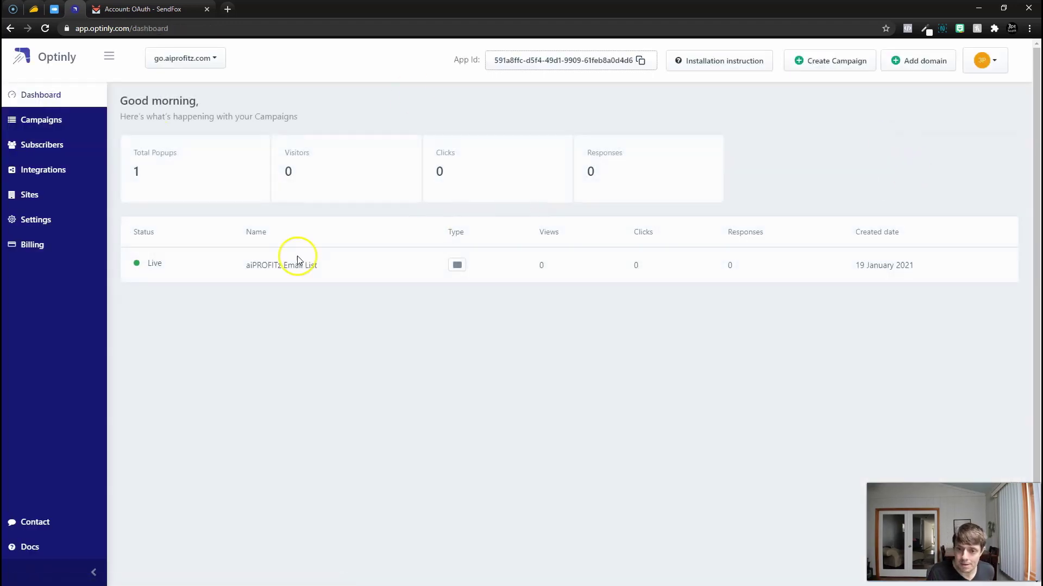
{"action": "left_click", "coordinate": [1030, 29]}
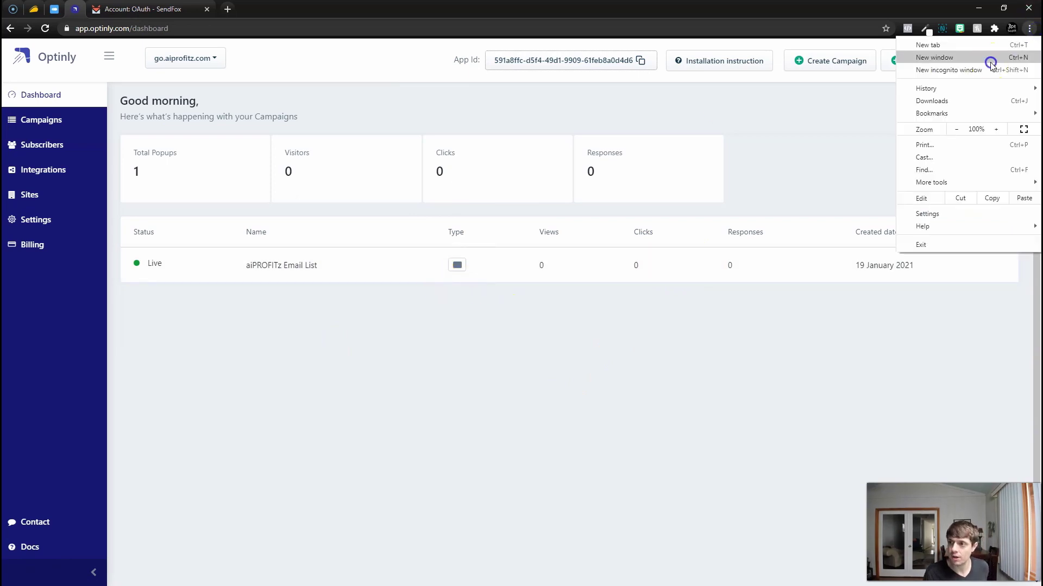
{"action": "left_click", "coordinate": [945, 69]}
{"action": "key", "text": "ctrl+v"}
{"action": "key", "text": "Return"}
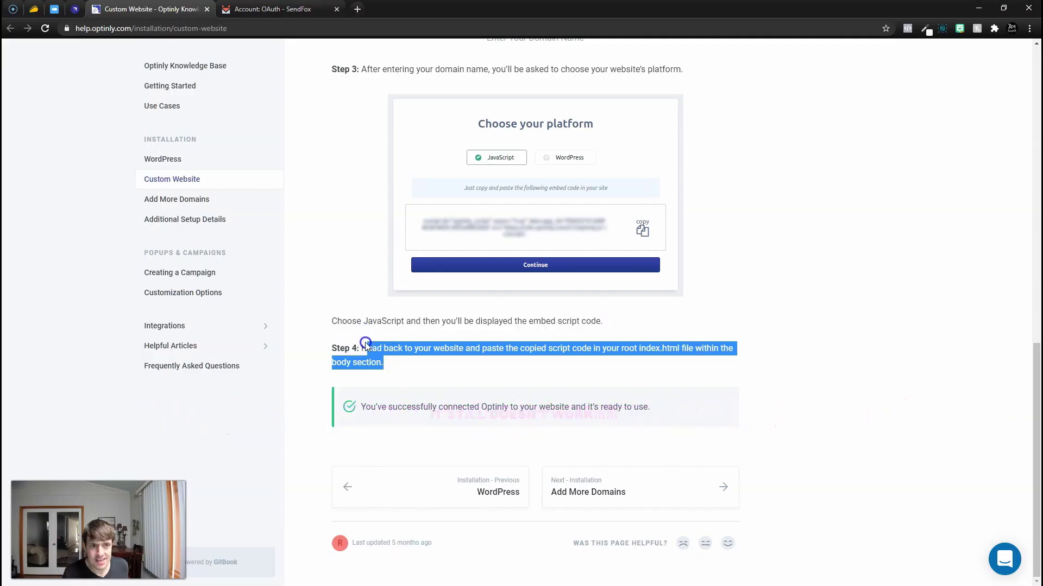
{"action": "left_click_drag", "start_coordinate": [408, 348], "coordinate": [686, 362]}
{"action": "left_click", "coordinate": [385, 371]}
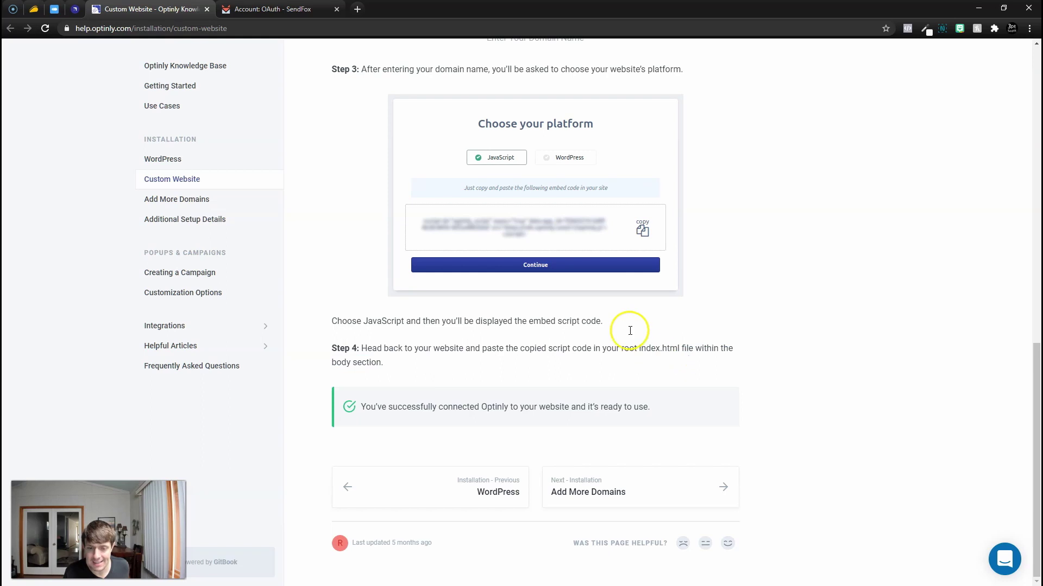
- Remove the Optinly Popup folder assignment from the Switchy link
{"action": "left_click", "coordinate": [55, 9]}
{"action": "left_click", "coordinate": [172, 246]}
{"action": "left_click", "coordinate": [62, 274]}
- Create a new embed script with the Optinly popup code in Custom HTML and save it
{"action": "left_click", "coordinate": [209, 275]}
{"action": "scroll", "coordinate": [396, 433], "scroll_direction": "down", "scroll_amount": 2}
{"action": "left_click", "coordinate": [418, 367]}
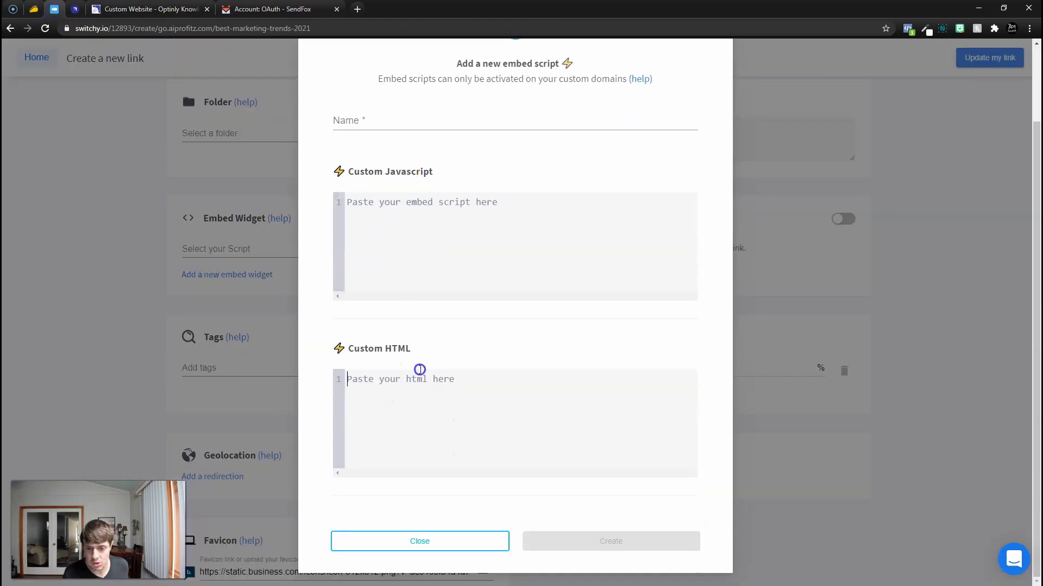
{"action": "key", "text": "ctrl+v"}
{"action": "scroll", "coordinate": [413, 410], "scroll_direction": "down", "scroll_amount": 3}
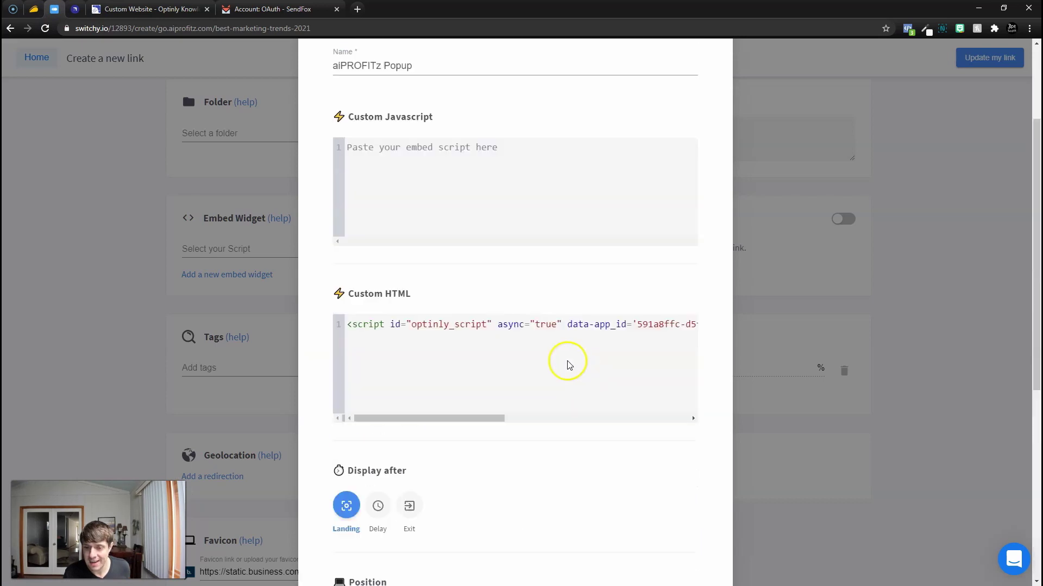
{"action": "scroll", "coordinate": [566, 360], "scroll_direction": "up", "scroll_amount": 4}
{"action": "scroll", "coordinate": [366, 175], "scroll_direction": "down", "scroll_amount": 1}
{"action": "scroll", "coordinate": [431, 266], "scroll_direction": "down", "scroll_amount": 3}
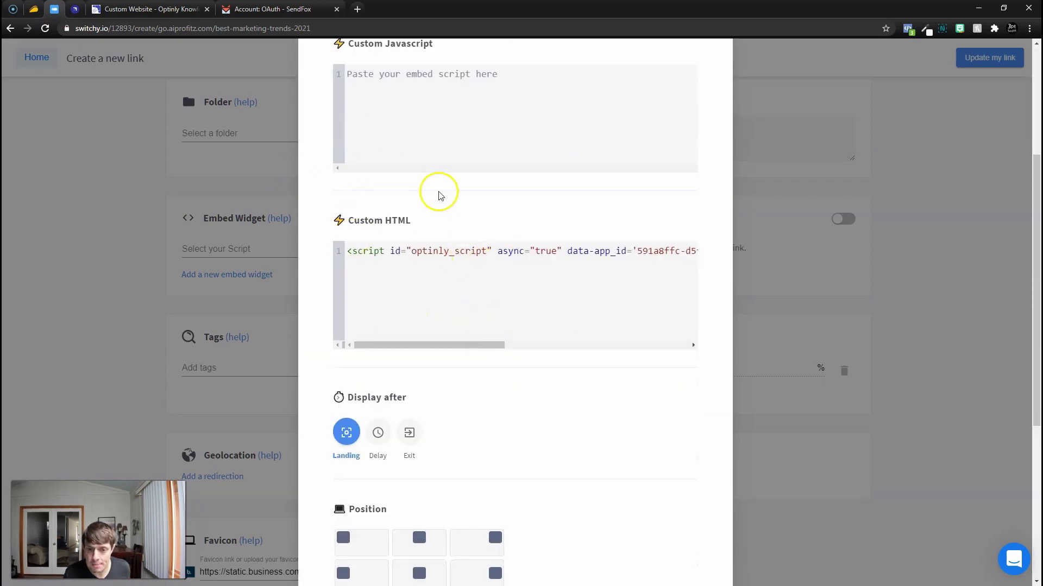
{"action": "scroll", "coordinate": [549, 438], "scroll_direction": "down", "scroll_amount": 5}
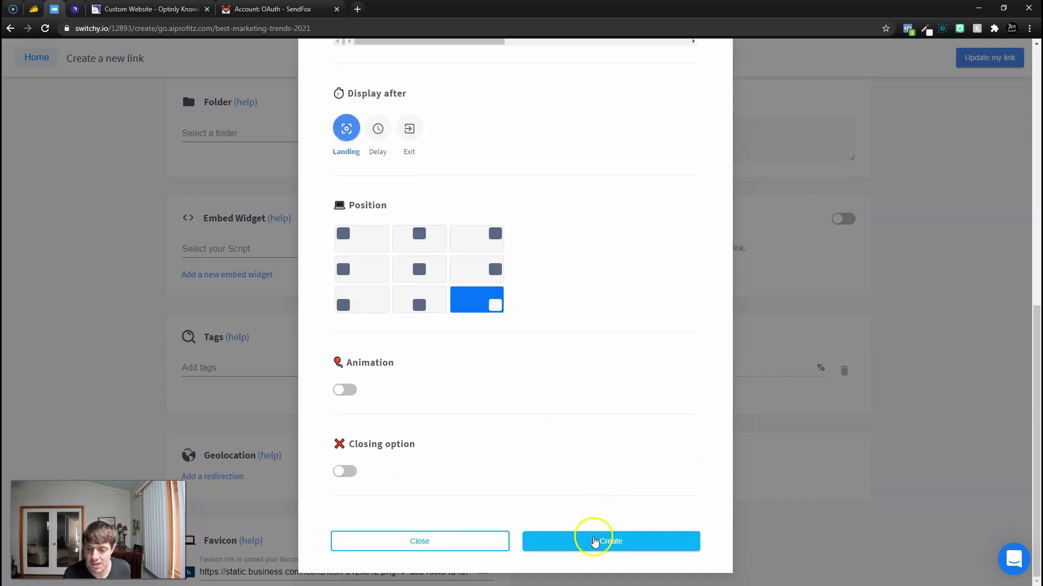
{"action": "left_click", "coordinate": [594, 540]}
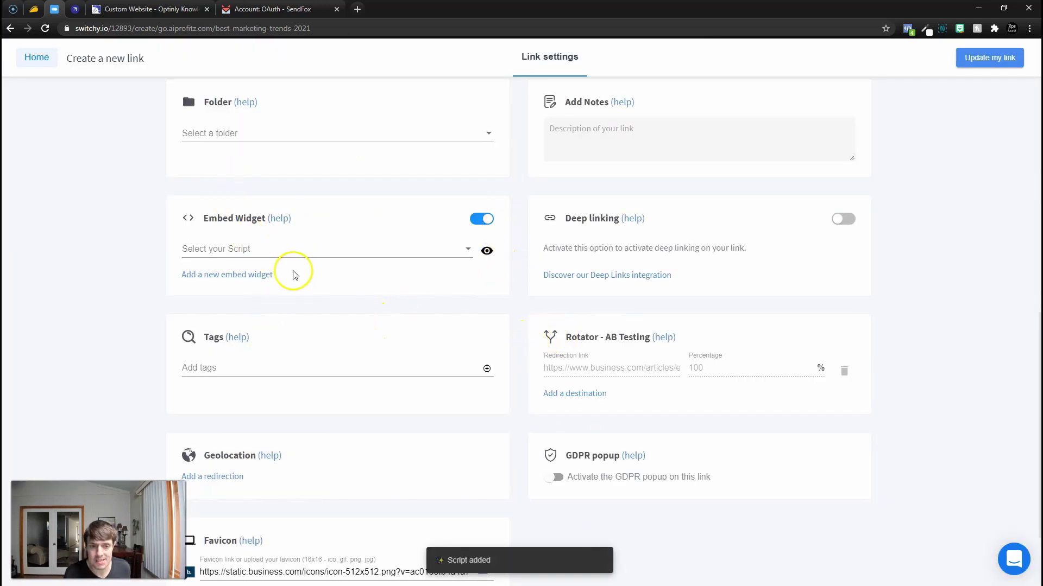
- Select aiPROFITz Popup as the link's embed script and update the link
{"action": "left_click", "coordinate": [291, 251]}
{"action": "scroll", "coordinate": [291, 248], "scroll_direction": "down", "scroll_amount": 5}
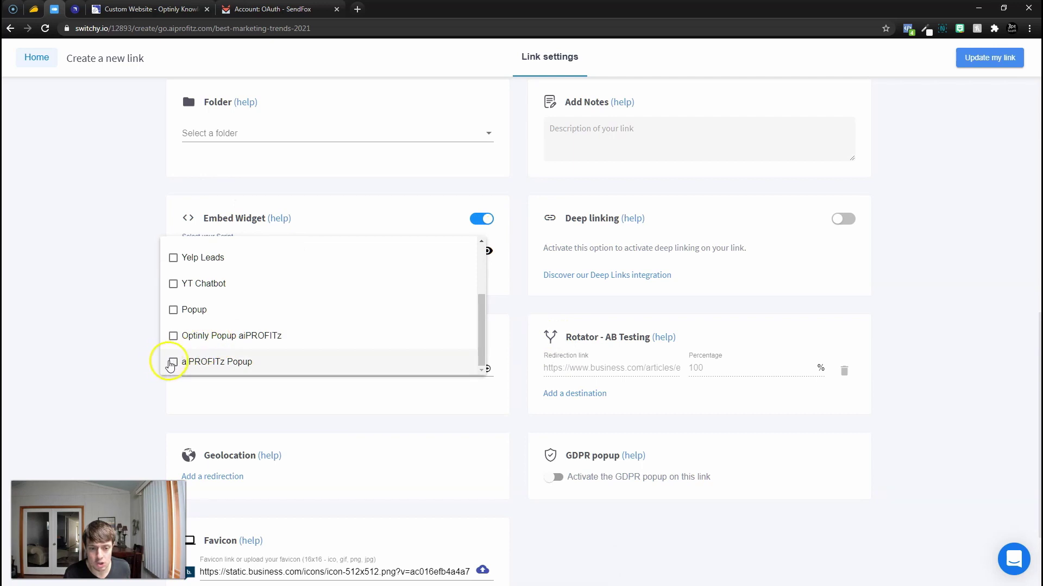
{"action": "left_click", "coordinate": [172, 362]}
{"action": "left_click", "coordinate": [128, 349]}
{"action": "left_click", "coordinate": [978, 64]}
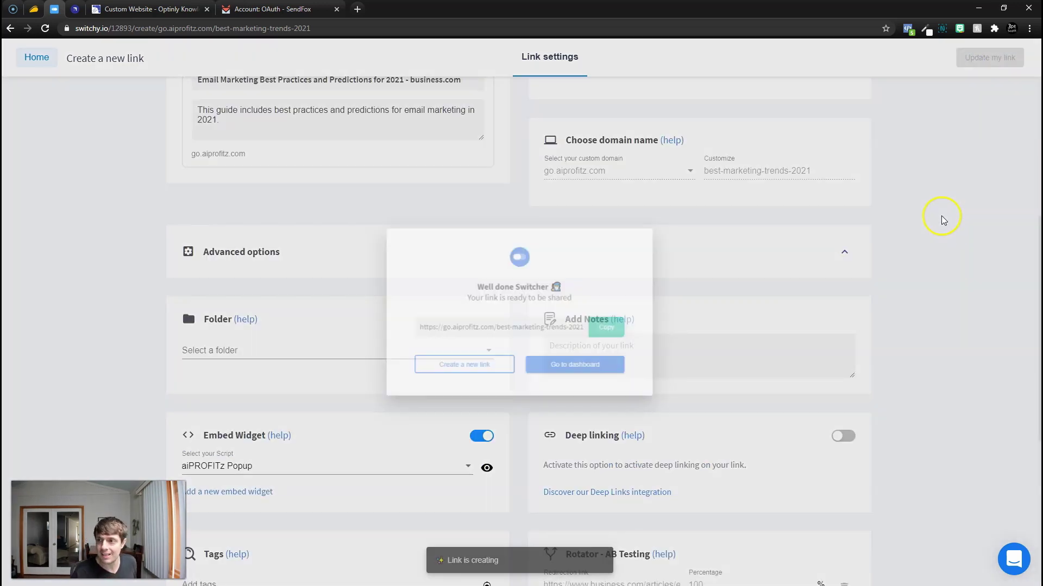
- Paste the go.aiprofitz.com short link into a new incognito window
{"action": "left_click", "coordinate": [1029, 28]}
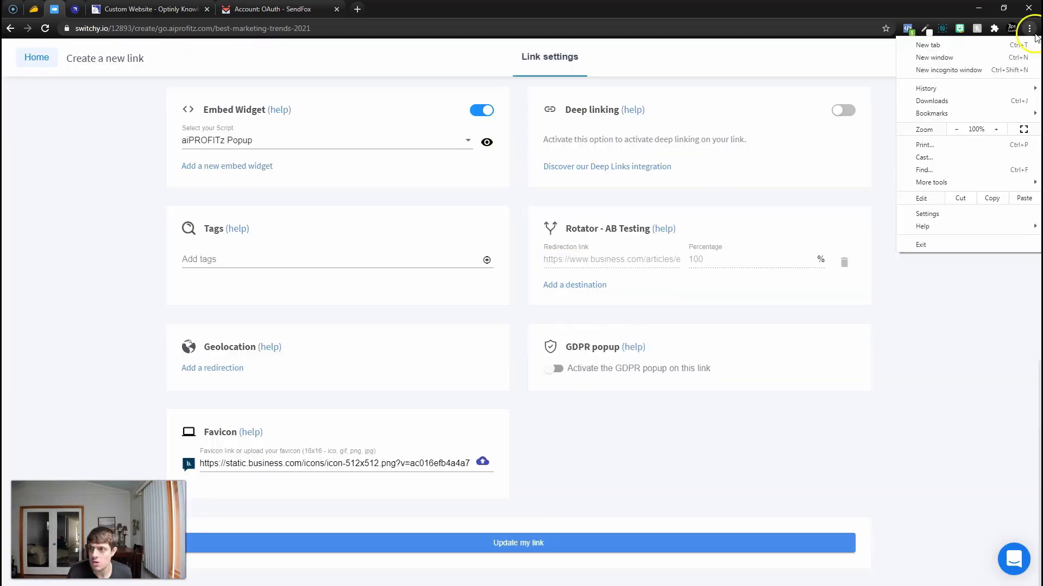
{"action": "left_click", "coordinate": [1005, 70]}
{"action": "type", "text": "https://go.aiprofitz.com/best-marketing-trends-2021"}
- Load the pasted go.aiprofitz.com short link in the incognito window
{"action": "key", "text": "Return"}
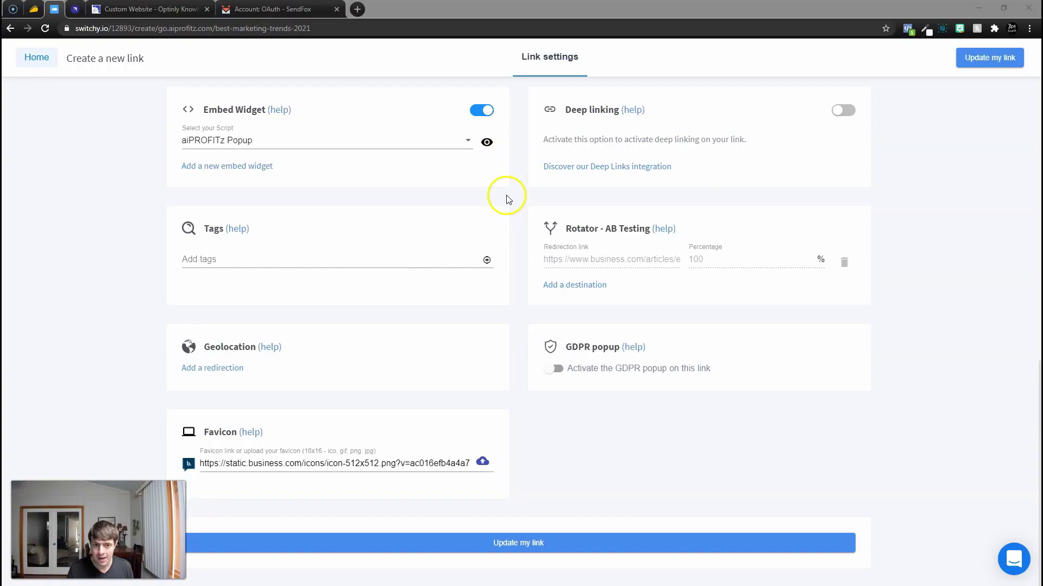
- Set the aiPROFITz Email List campaign's display delay to 7 seconds and save the update
{"action": "scroll", "coordinate": [510, 204], "scroll_direction": "up", "scroll_amount": 5}
{"action": "left_click", "coordinate": [75, 9]}
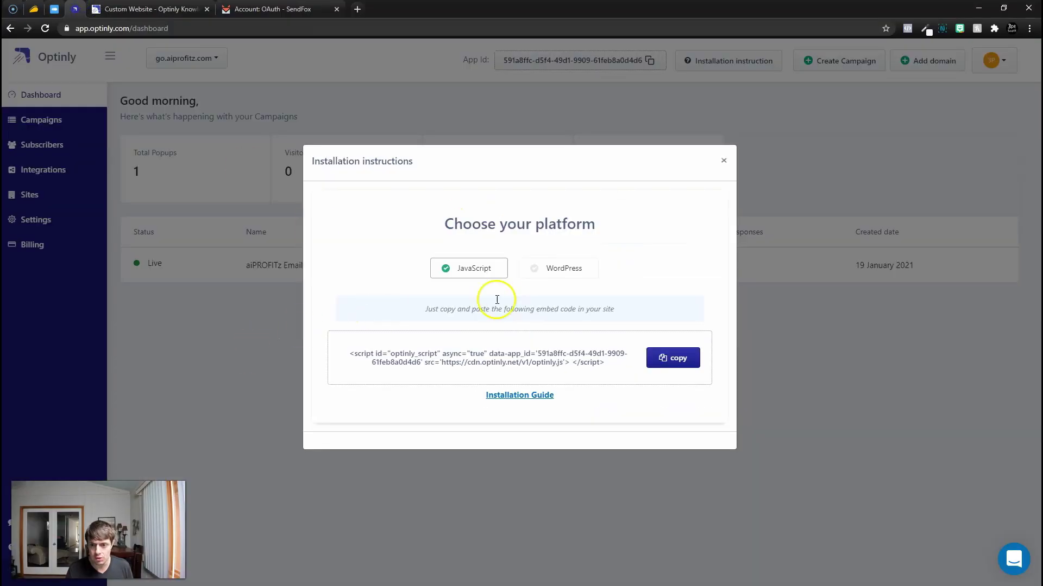
{"action": "left_click", "coordinate": [249, 381]}
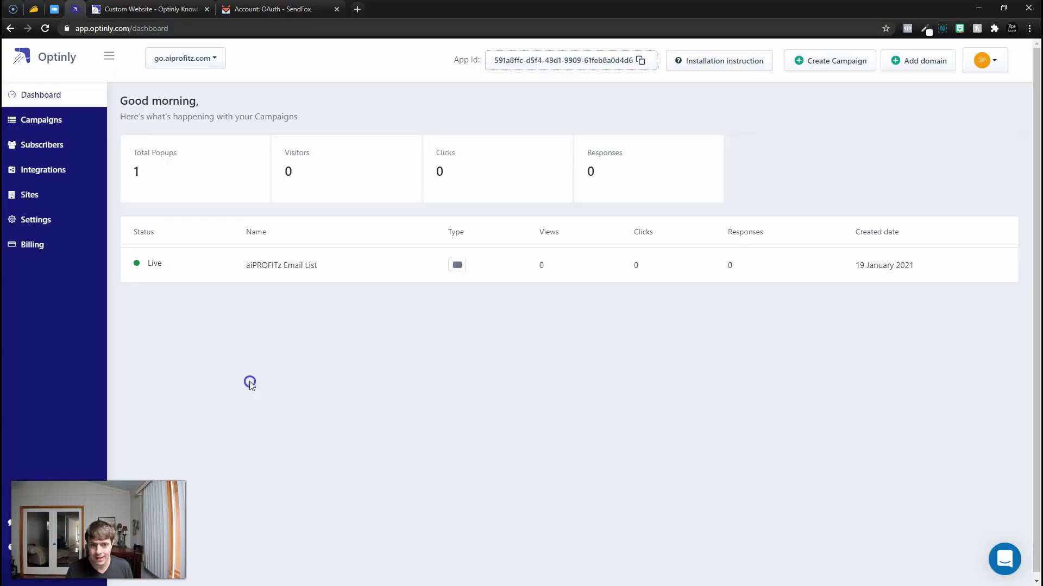
{"action": "left_click", "coordinate": [319, 265]}
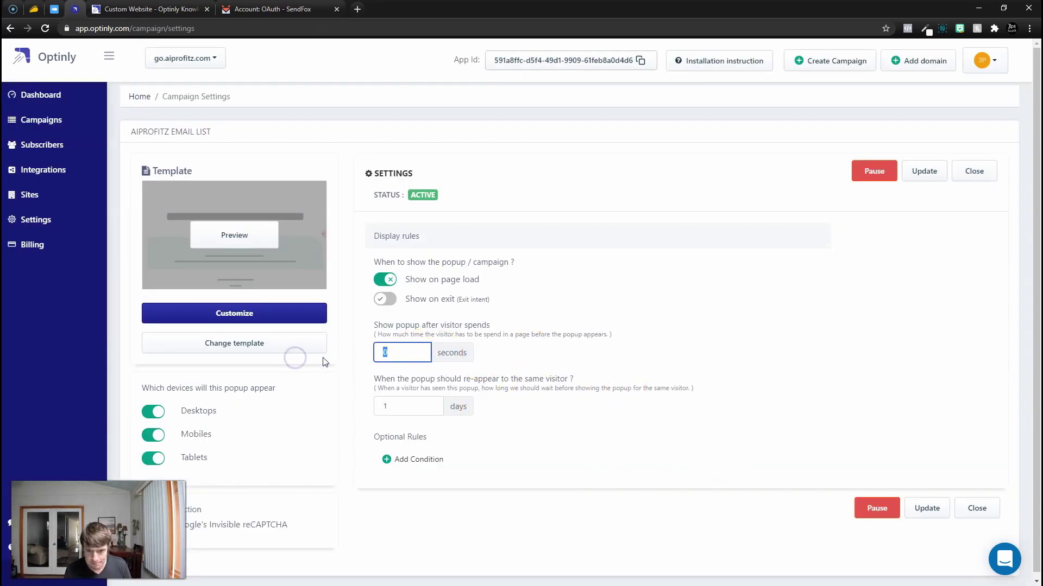
{"action": "type", "text": "0"}
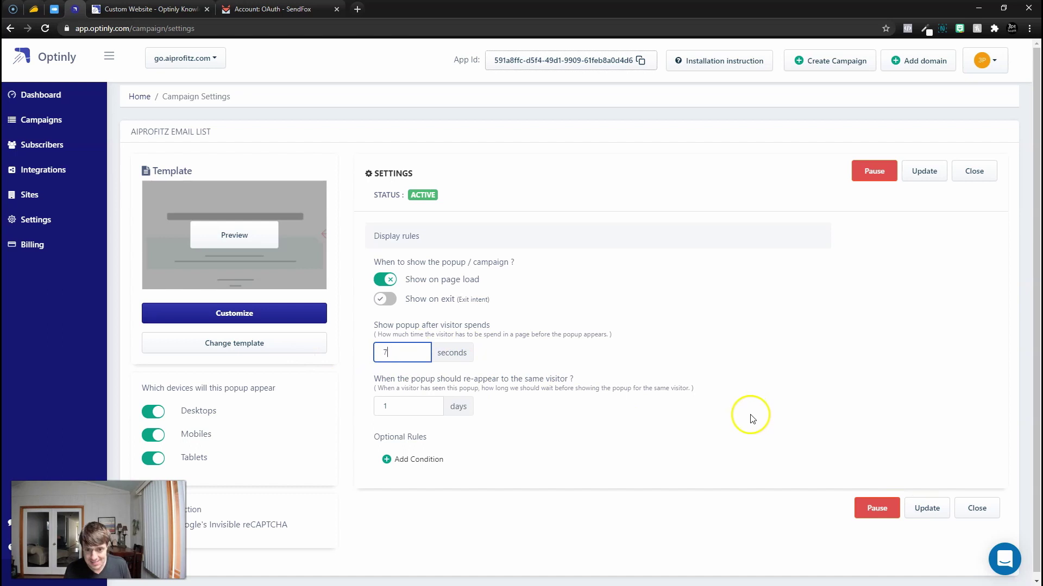
{"action": "left_click", "coordinate": [925, 508]}
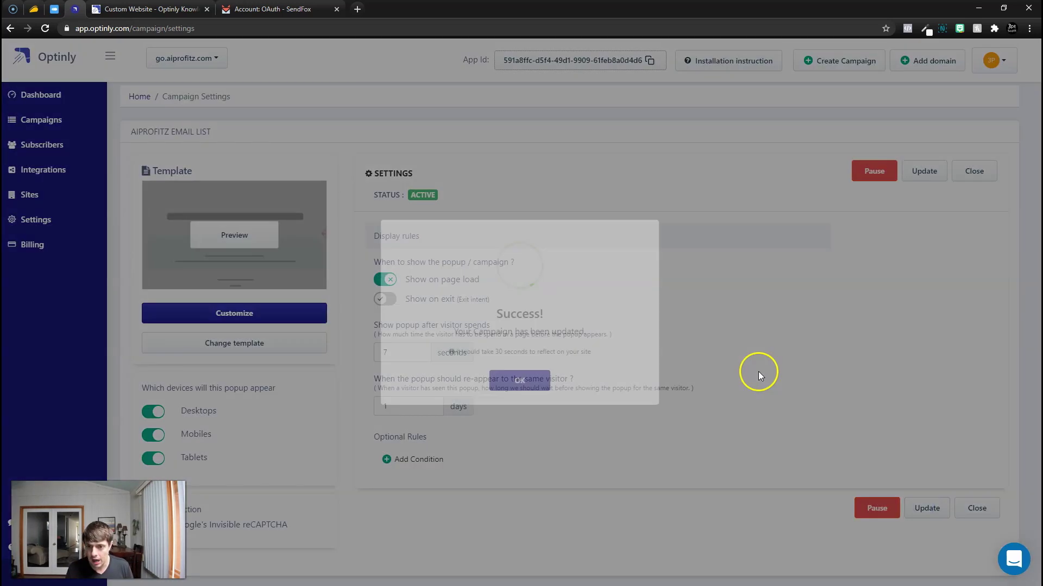
{"action": "left_click", "coordinate": [527, 380]}
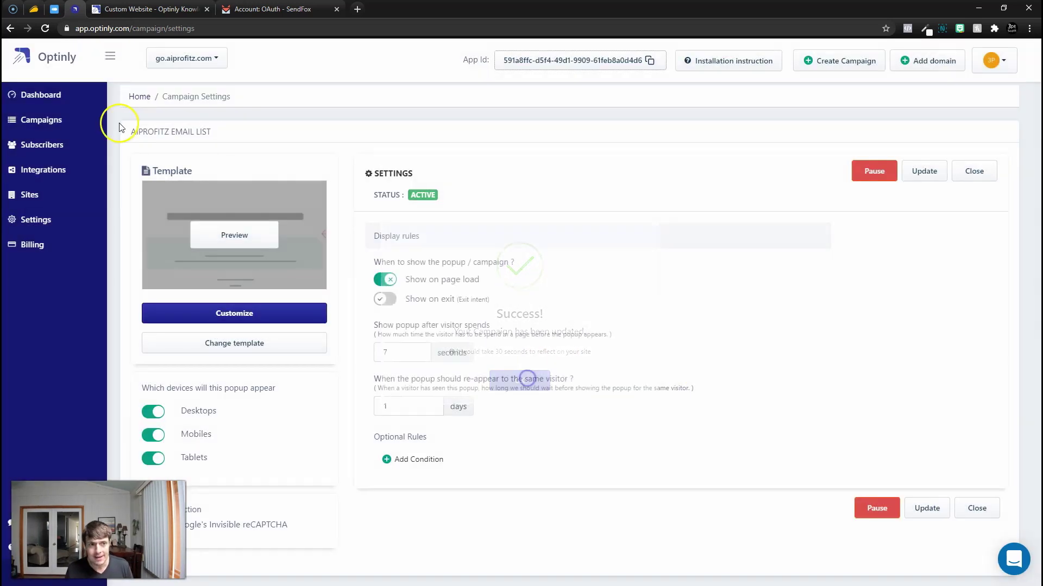
{"action": "left_click", "coordinate": [60, 95]}
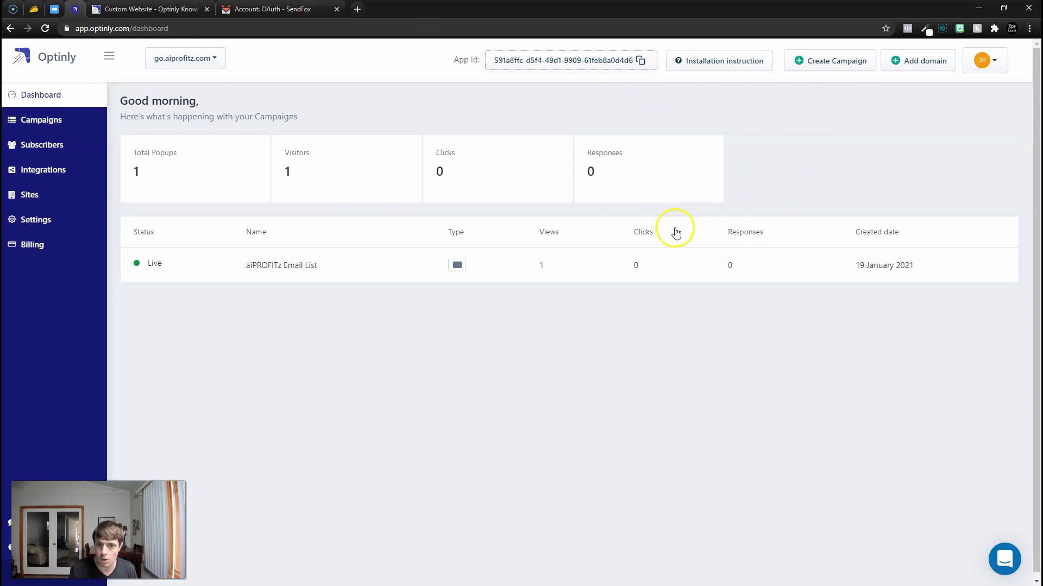
- Open a new Chrome incognito window for testing the short link
{"action": "left_click", "coordinate": [1029, 28]}
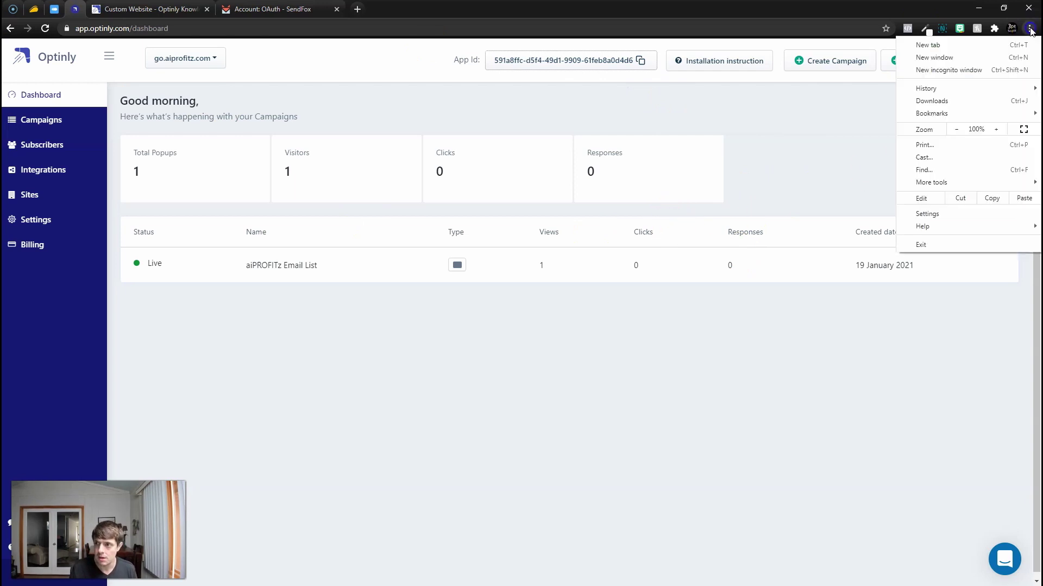
{"action": "left_click", "coordinate": [982, 69]}
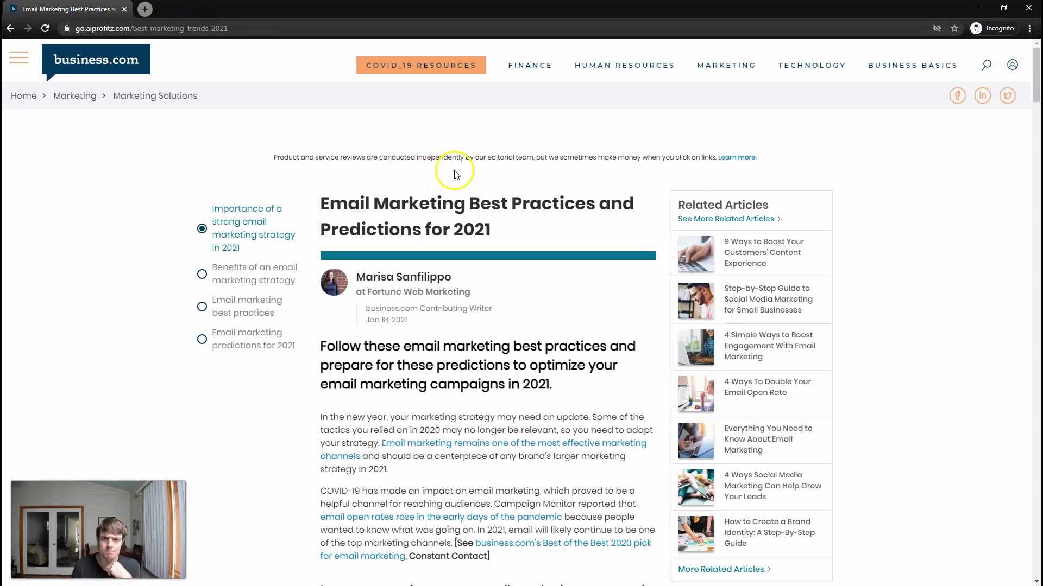
- Close the Join the aiPROFITz Email List popup, scroll the article, and switch back to the main window
{"action": "scroll", "coordinate": [455, 174], "scroll_direction": "down", "scroll_amount": 4}
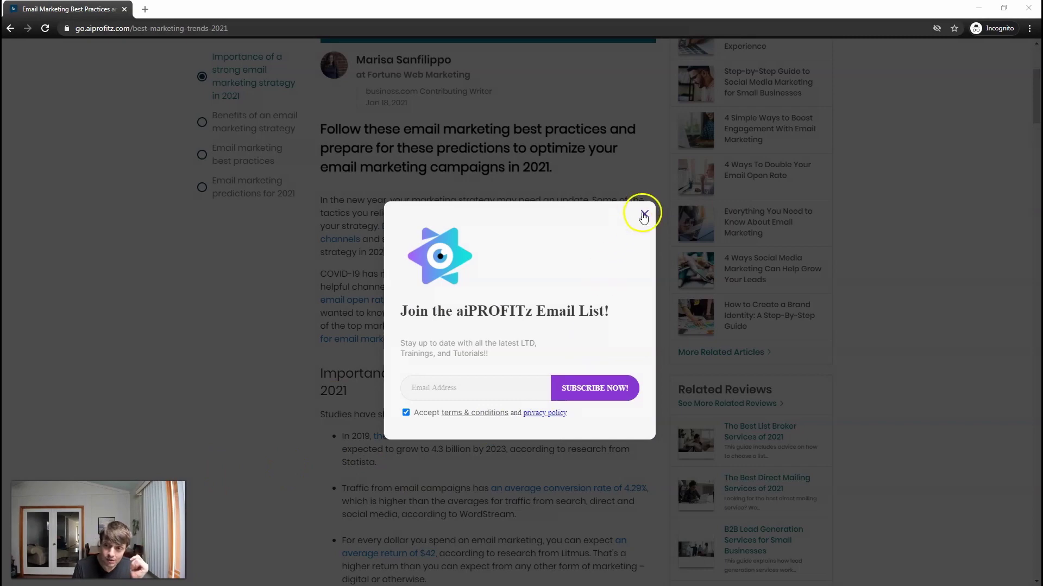
{"action": "left_click", "coordinate": [643, 214]}
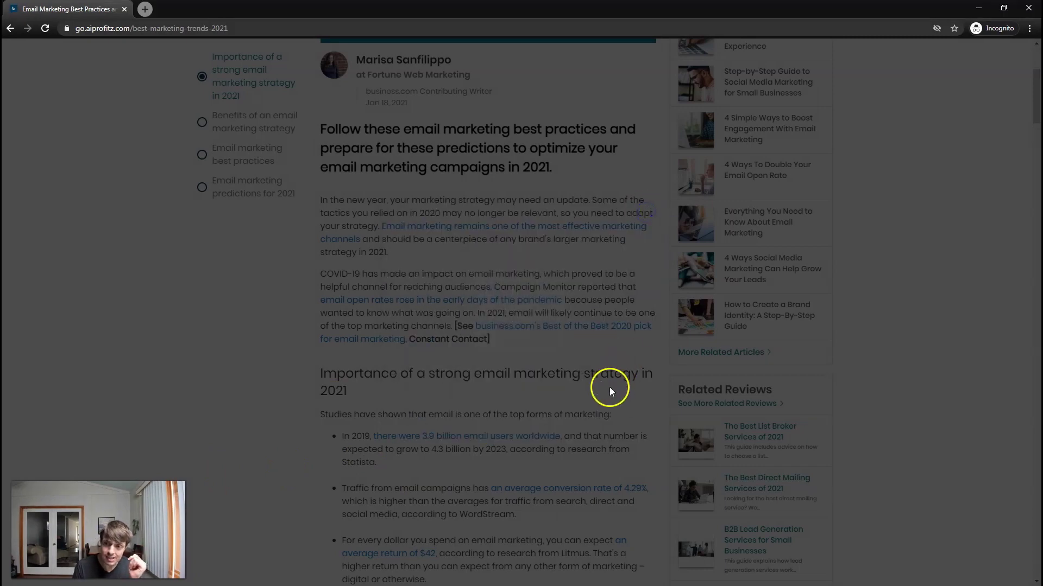
{"action": "scroll", "coordinate": [608, 392], "scroll_direction": "down", "scroll_amount": 5}
{"action": "scroll", "coordinate": [604, 413], "scroll_direction": "down", "scroll_amount": 20}
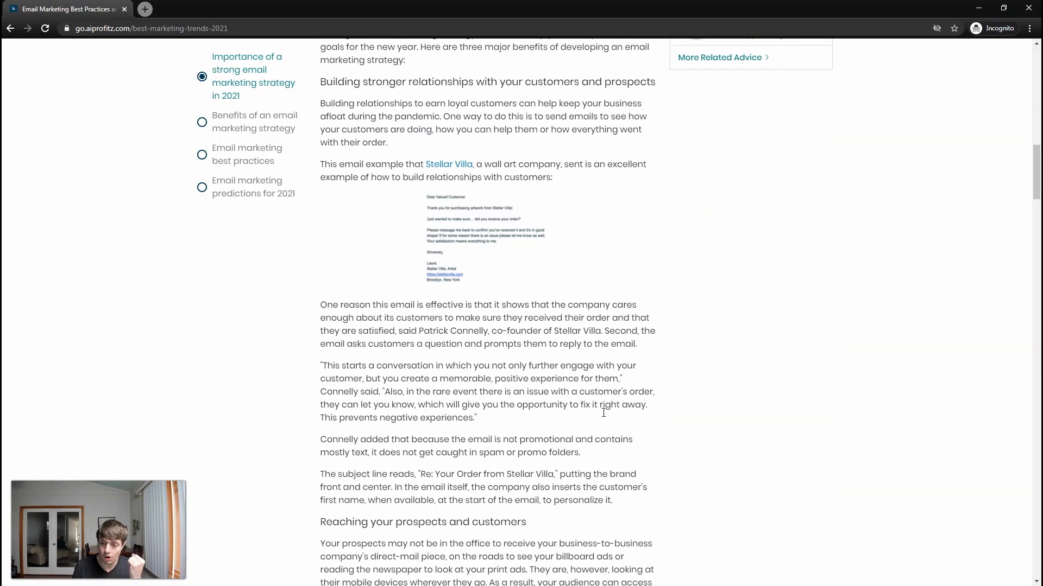
{"action": "scroll", "coordinate": [599, 449], "scroll_direction": "down", "scroll_amount": 20}
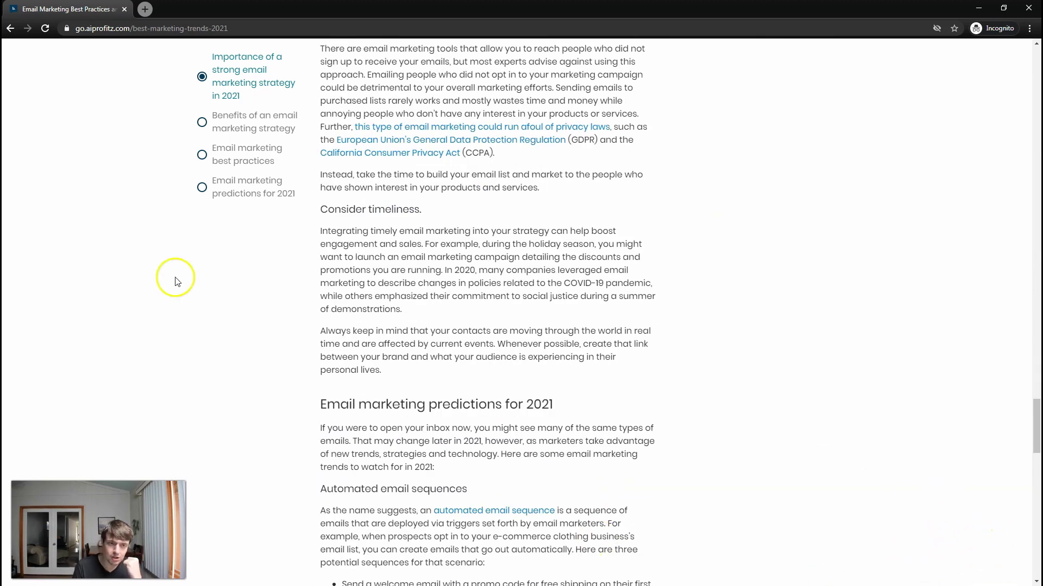
{"action": "key", "text": "alt+Tab"}
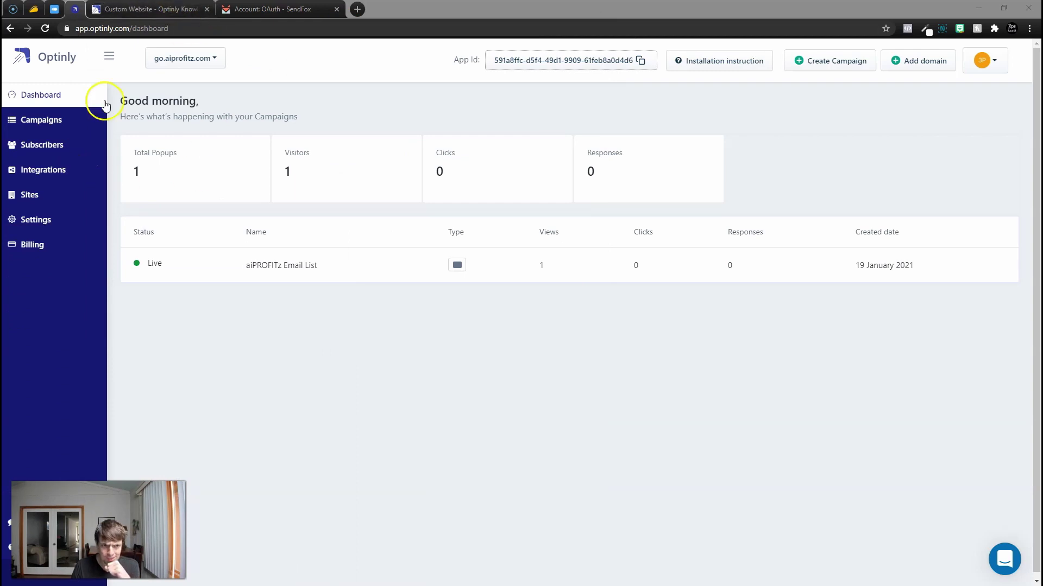
- Add YT Chatbot to the link's embed scripts alongside aiPROFITz Popup and update the link
{"action": "left_click", "coordinate": [53, 10]}
{"action": "scroll", "coordinate": [298, 422], "scroll_direction": "down", "scroll_amount": 3}
{"action": "left_click", "coordinate": [246, 253]}
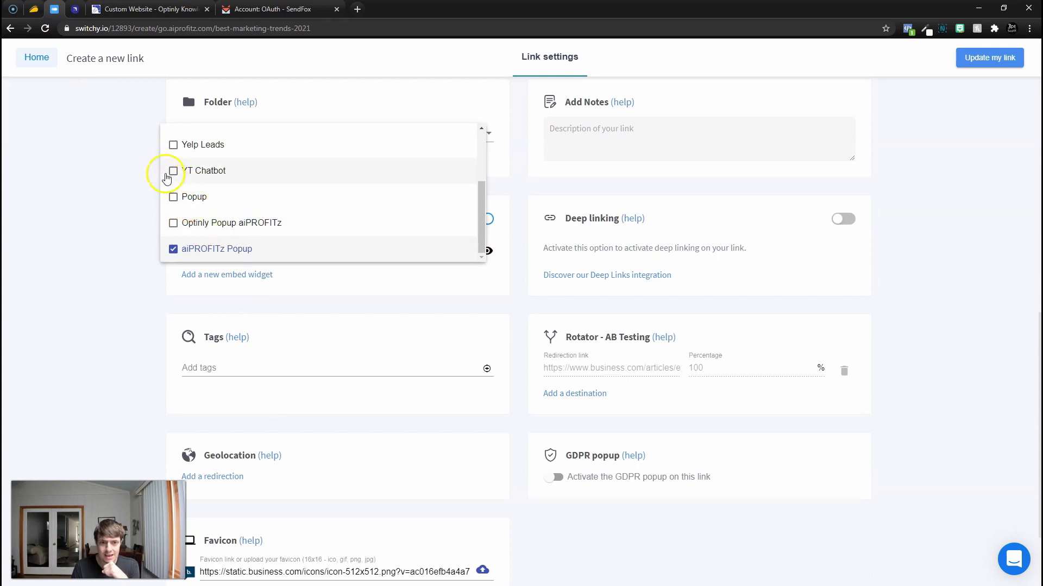
{"action": "left_click", "coordinate": [173, 170]}
{"action": "left_click", "coordinate": [70, 224]}
{"action": "left_click", "coordinate": [1000, 59]}
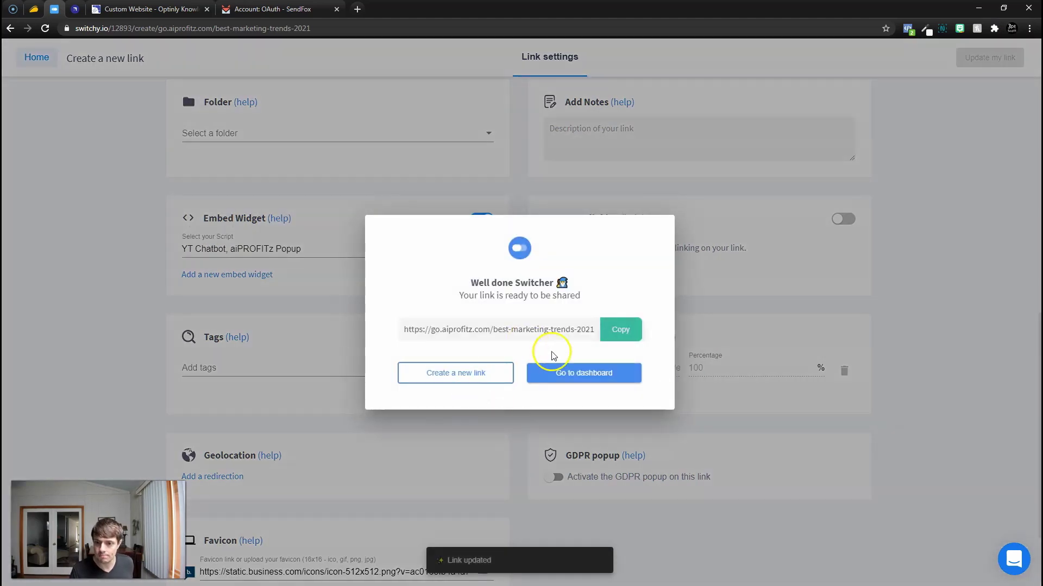
- Copy the short link and load it in a new incognito window
{"action": "left_click", "coordinate": [634, 328]}
{"action": "key", "text": "ctrl+shift+n"}
{"action": "key", "text": "ctrl+v"}
{"action": "key", "text": "Return"}
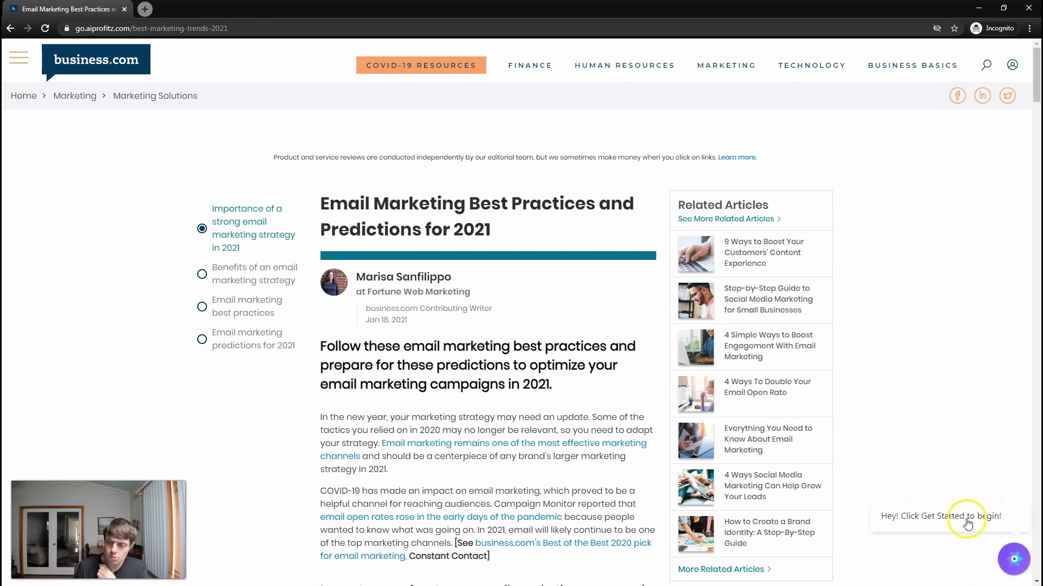
- Scroll the business.com article until the email signup popup appears, then close it
{"action": "scroll", "coordinate": [512, 302], "scroll_direction": "down", "scroll_amount": 2}
{"action": "scroll", "coordinate": [508, 312], "scroll_direction": "down", "scroll_amount": 6}
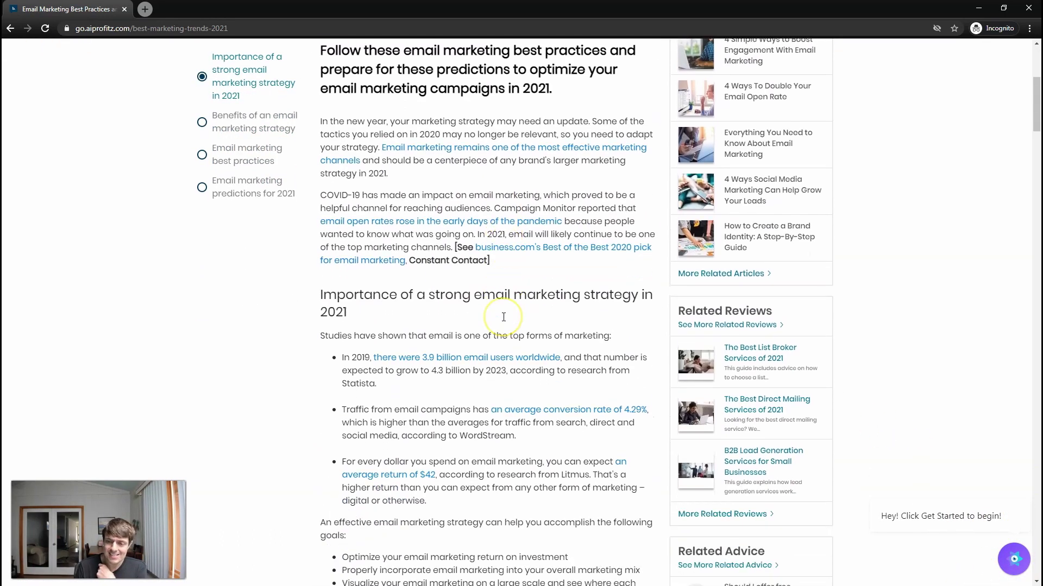
{"action": "scroll", "coordinate": [501, 324], "scroll_direction": "down", "scroll_amount": 4}
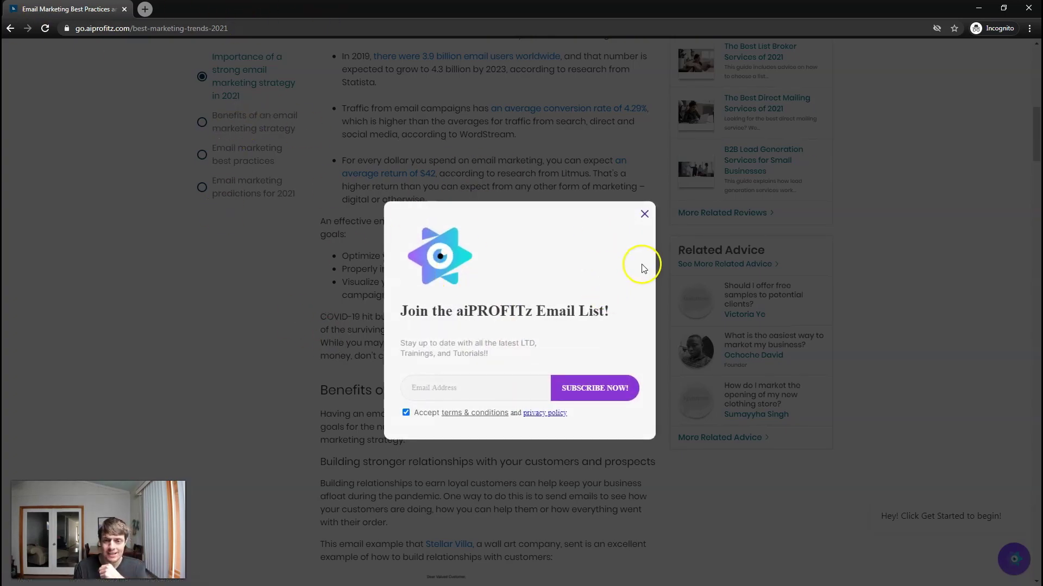
{"action": "left_click", "coordinate": [645, 213]}
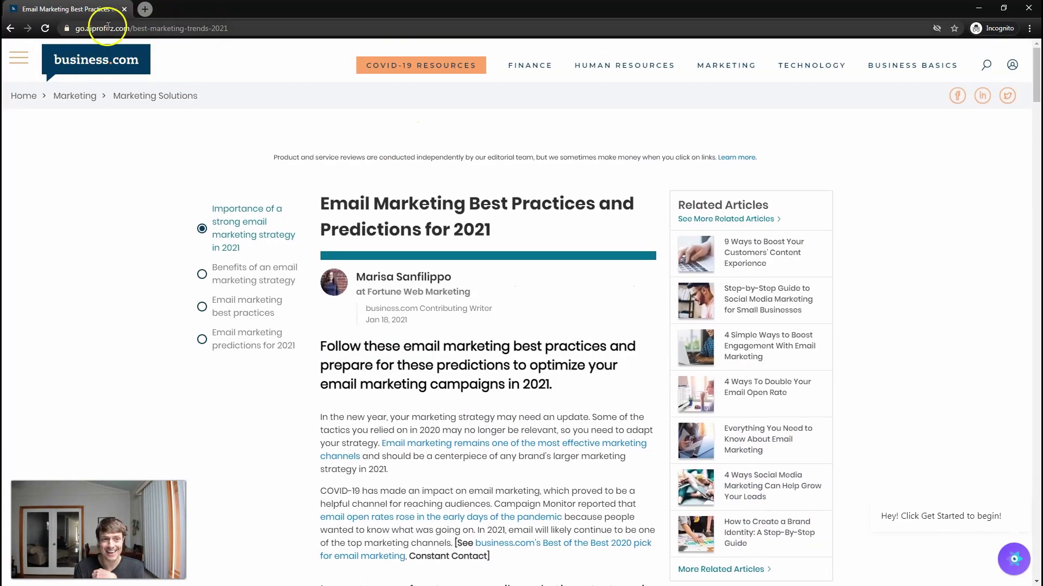
- Close the incognito test window
{"action": "left_click", "coordinate": [1028, 7]}
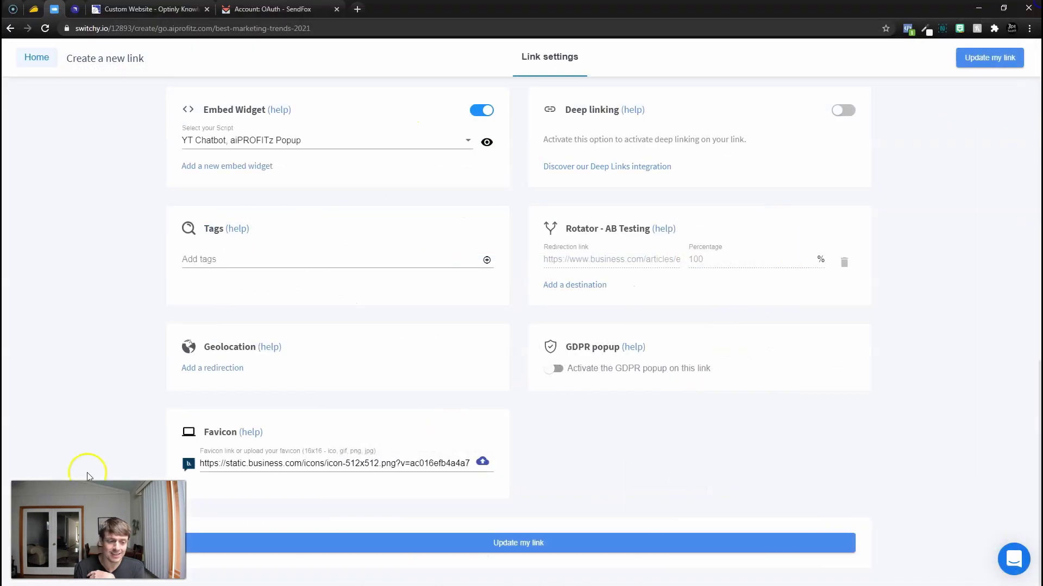